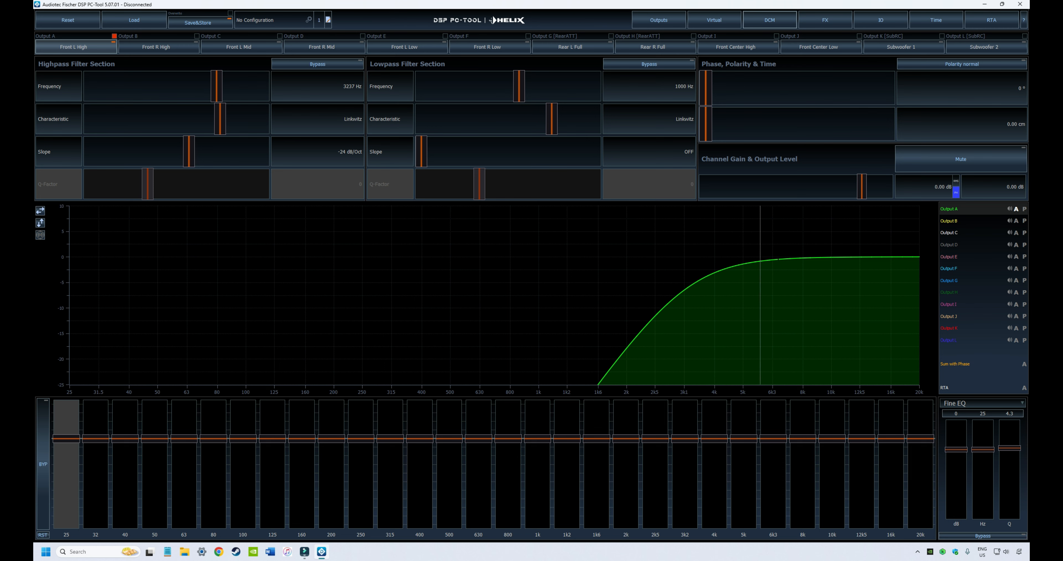
Step: Open the real time analyzer at full size, examine the Front L High target curve, and close the analyzer
{"action": "left_click", "coordinate": [992, 20]}
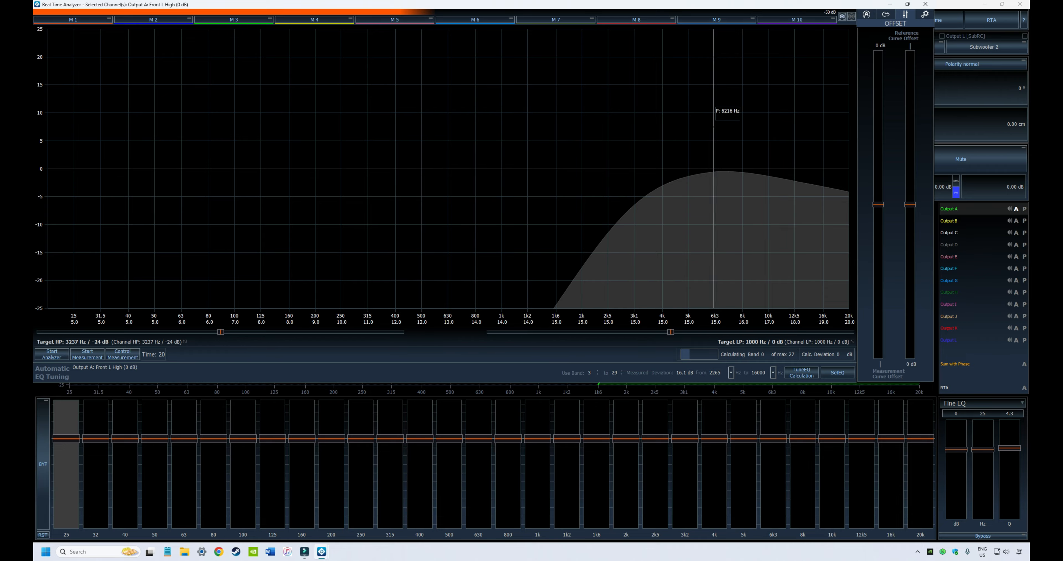
{"action": "left_click", "coordinate": [908, 4]}
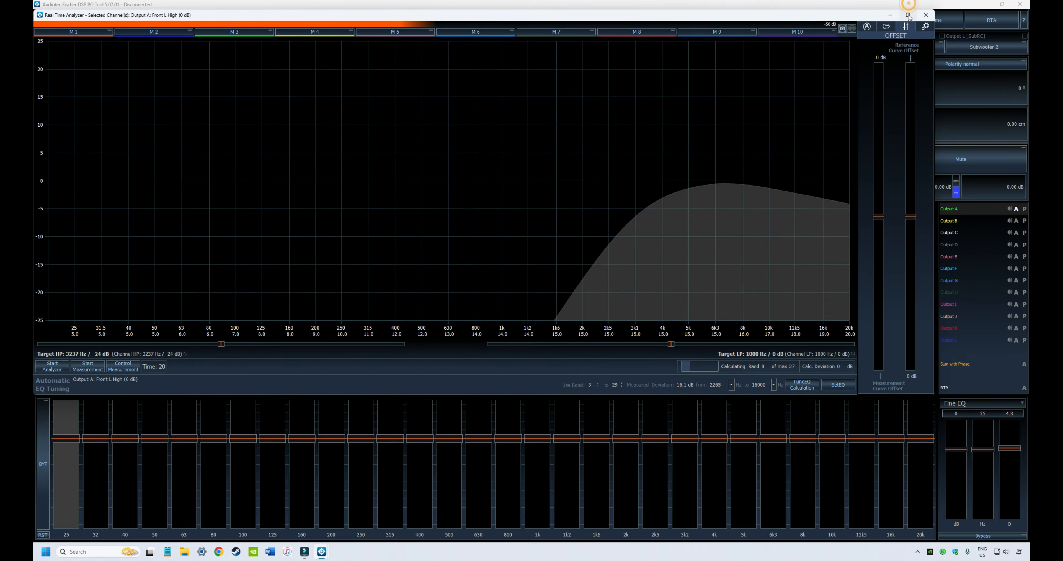
{"action": "left_click", "coordinate": [909, 15]}
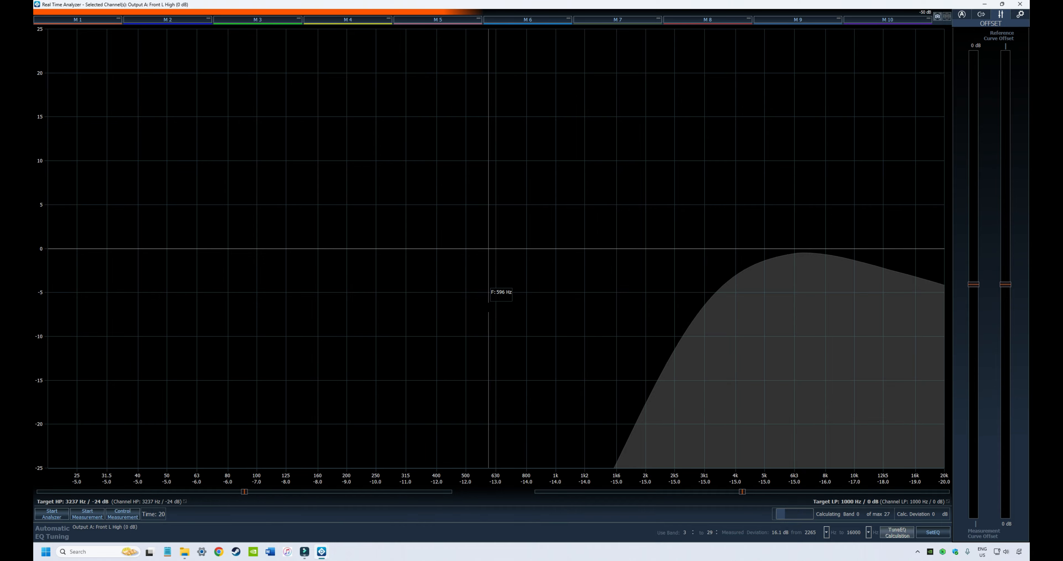
{"action": "left_click", "coordinate": [1021, 4]}
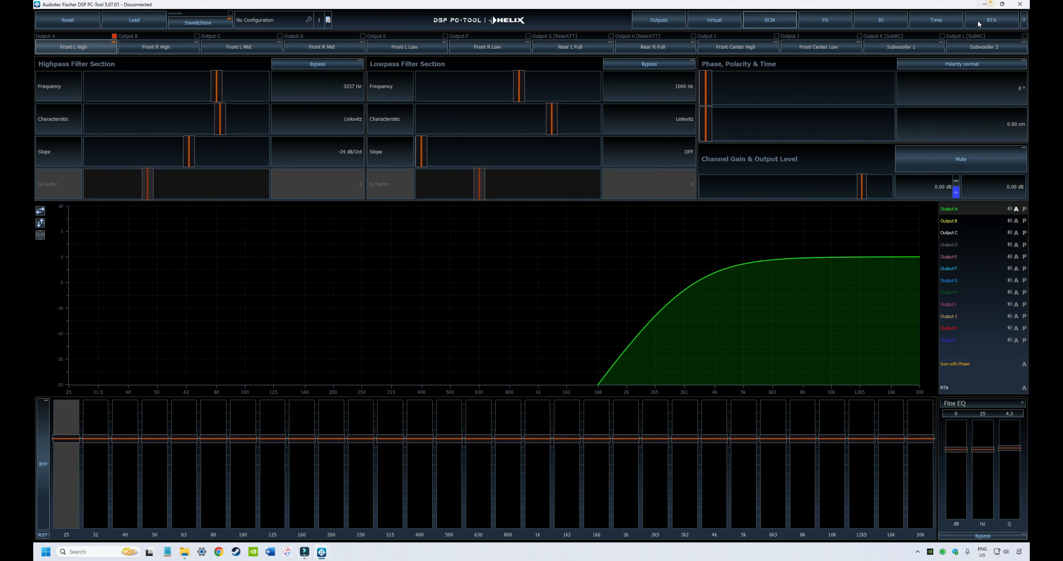
Step: Set the Front L High highpass frequency to 20 Hz and reopen the real time analyzer at full size
{"action": "left_click_drag", "start_coordinate": [218, 90], "coordinate": [85, 90]}
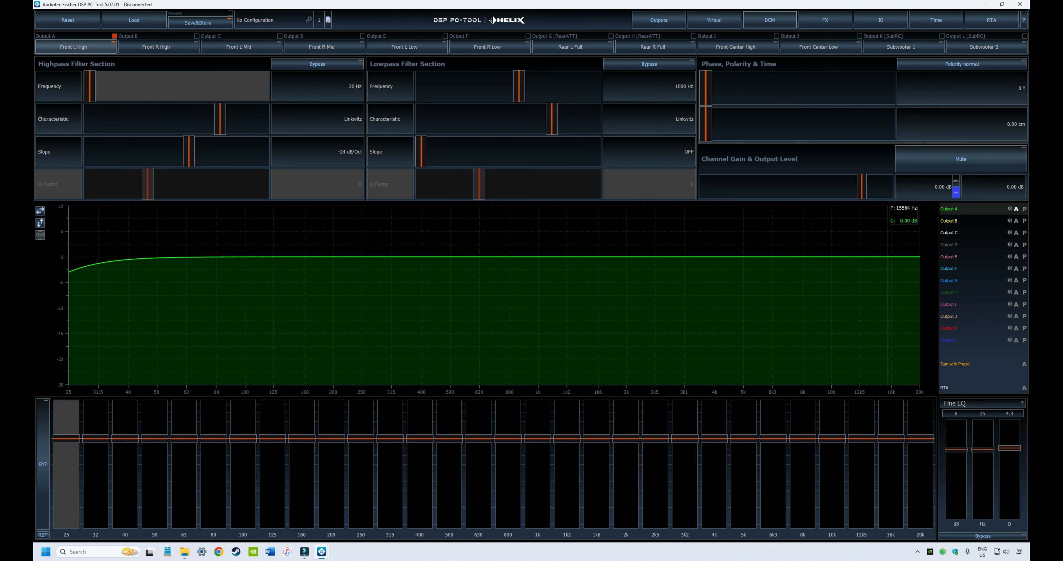
{"action": "left_click", "coordinate": [985, 23]}
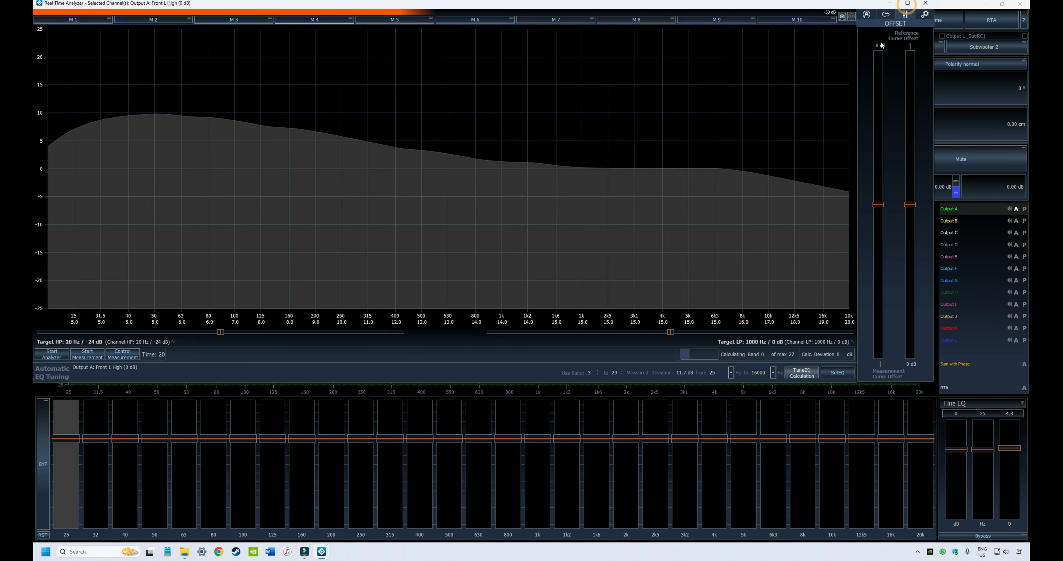
{"action": "left_click", "coordinate": [908, 4]}
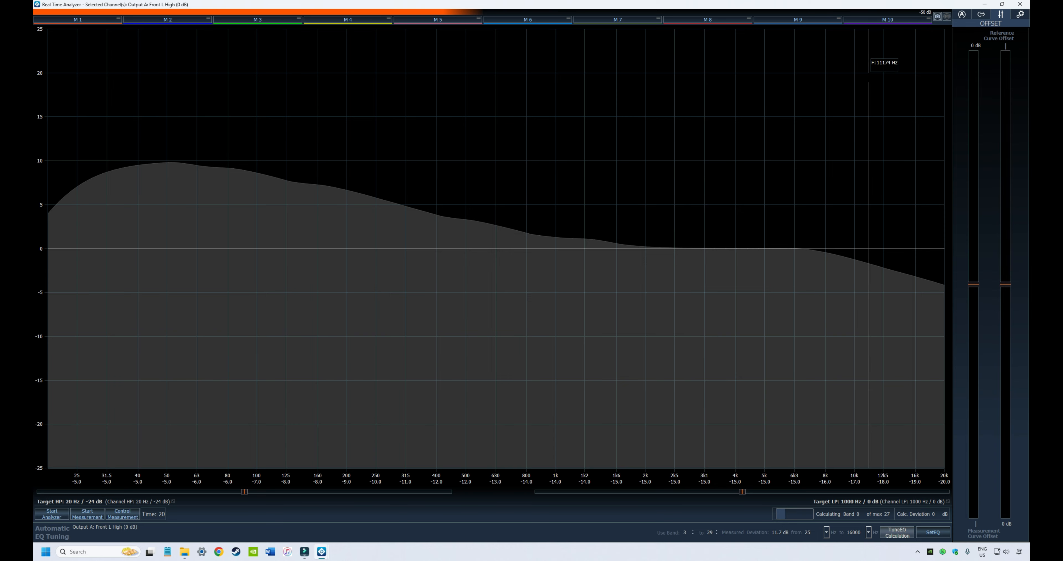
Step: Look through the analyzer's Automation, Channel Select and Offset options, ending on the Setup options
{"action": "left_click", "coordinate": [968, 15]}
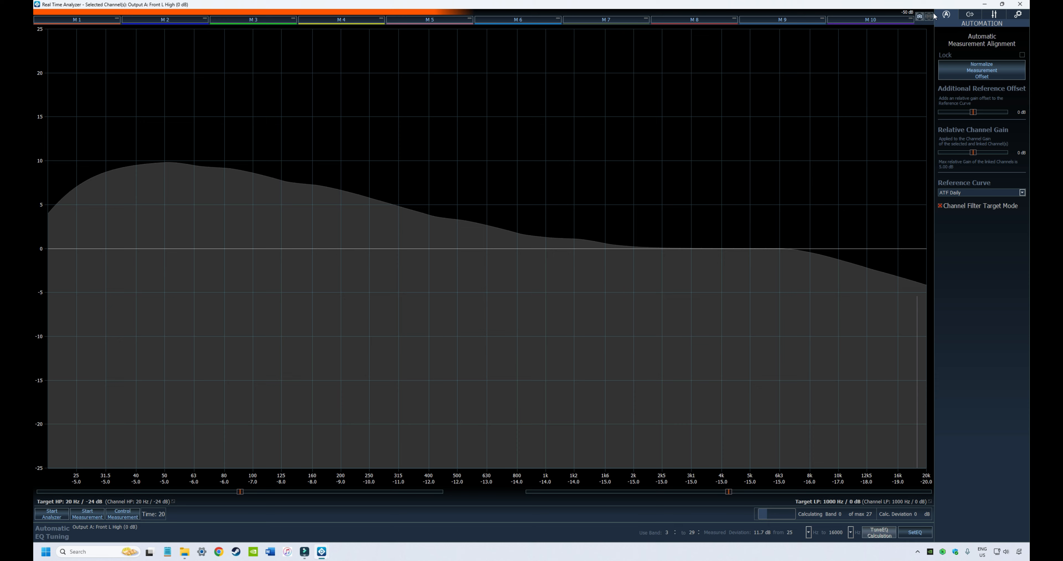
{"action": "left_click", "coordinate": [970, 14]}
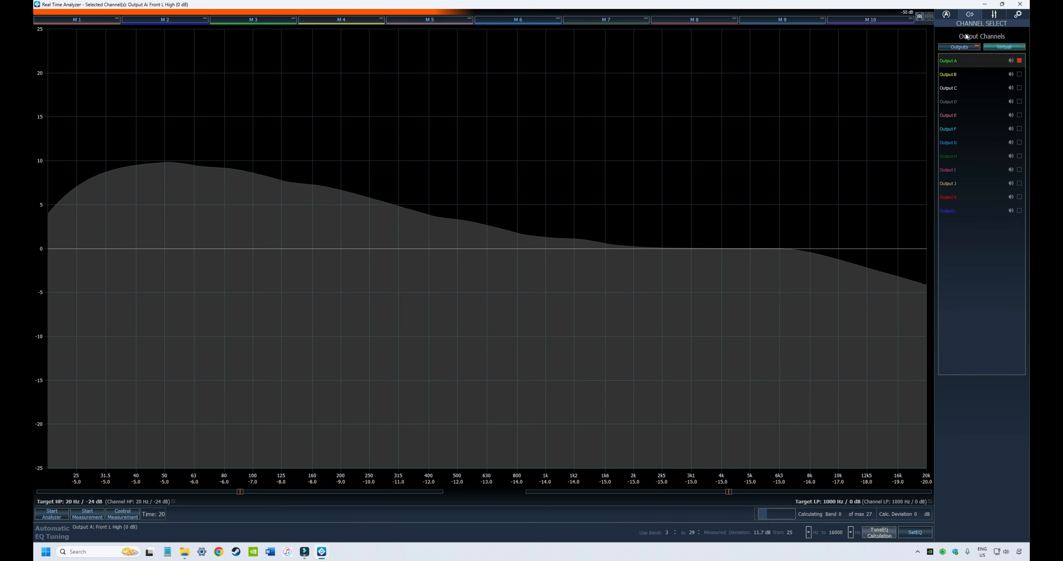
{"action": "left_click", "coordinate": [995, 14]}
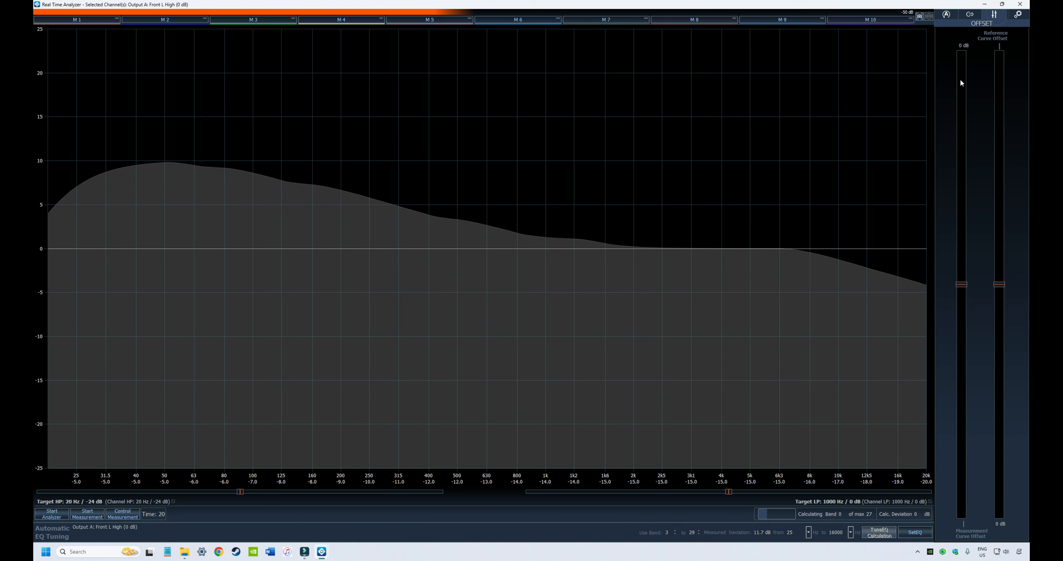
{"action": "left_click", "coordinate": [1020, 14]}
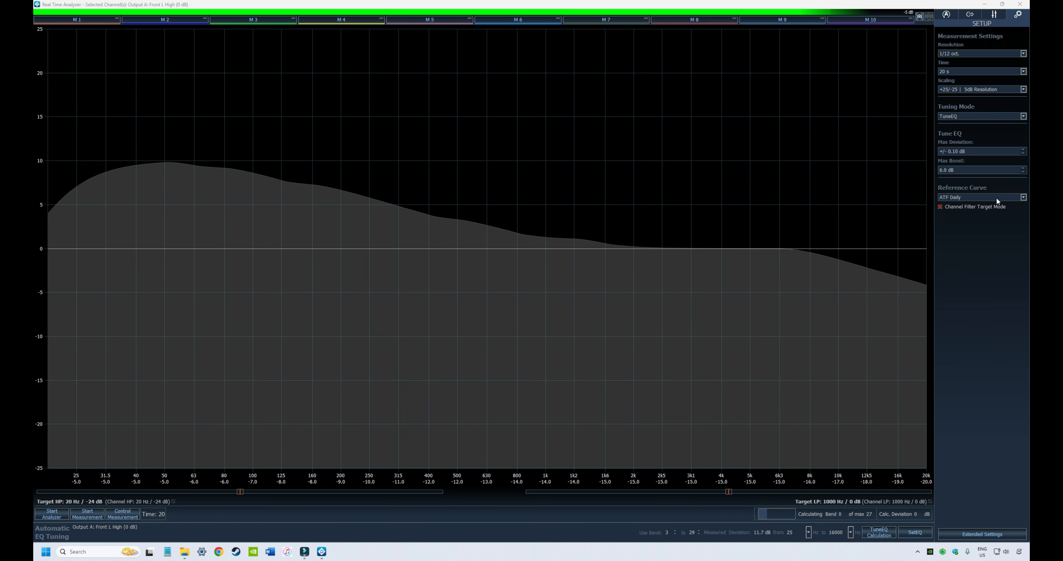
Step: Compare the Flat, ATF SQ and ATF Daily reference curves, finishing with ATF Daily selected
{"action": "left_click", "coordinate": [1023, 197]}
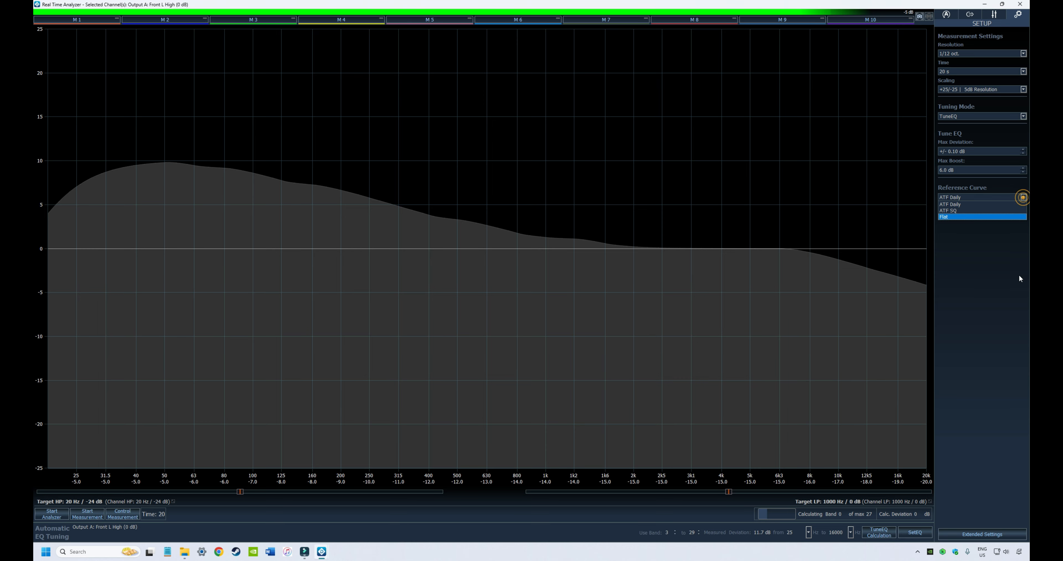
{"action": "left_click", "coordinate": [956, 216]}
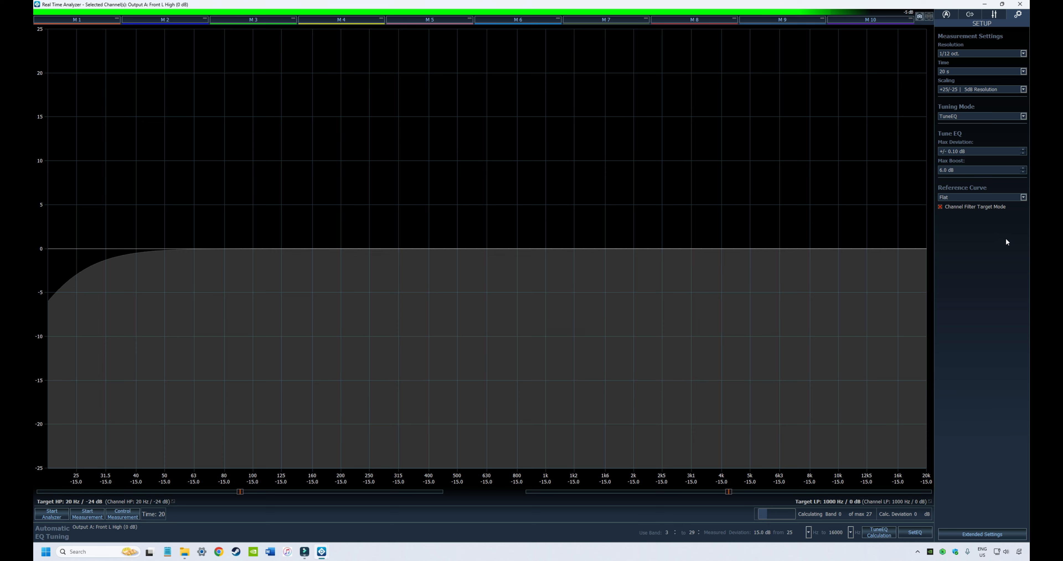
{"action": "left_click", "coordinate": [1024, 198]}
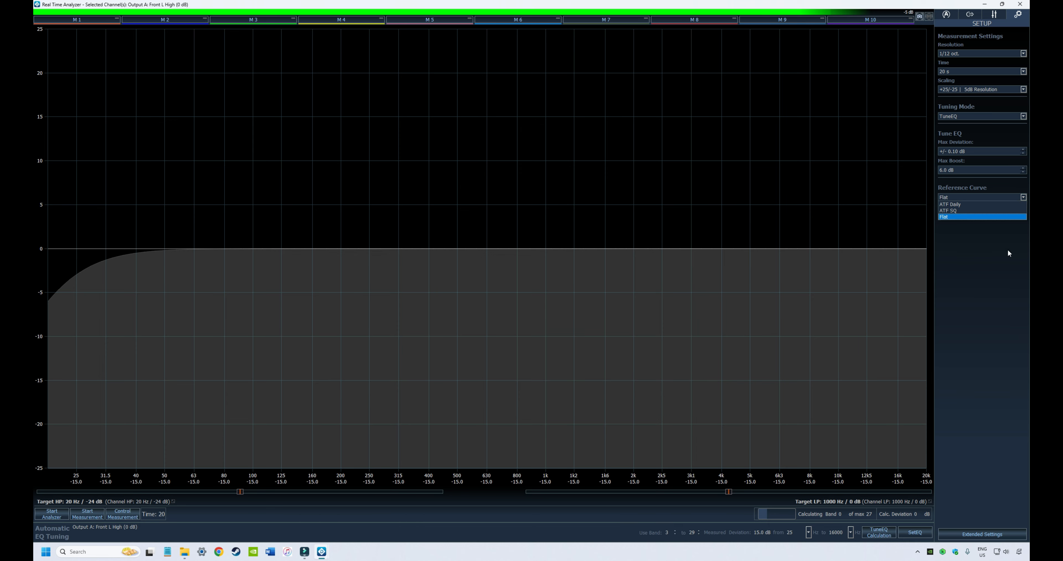
{"action": "left_click", "coordinate": [960, 209]}
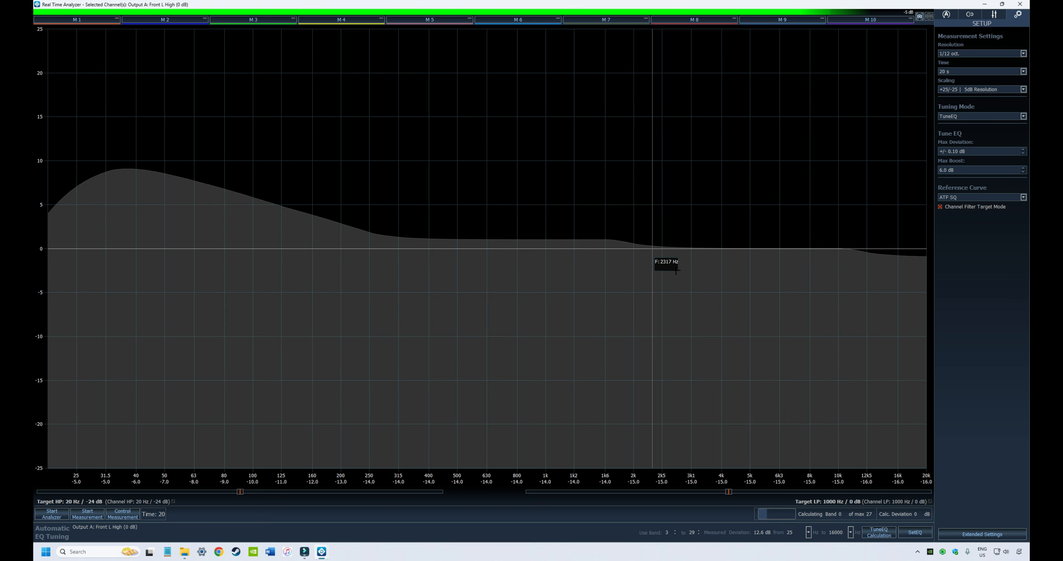
{"action": "left_click", "coordinate": [966, 204]}
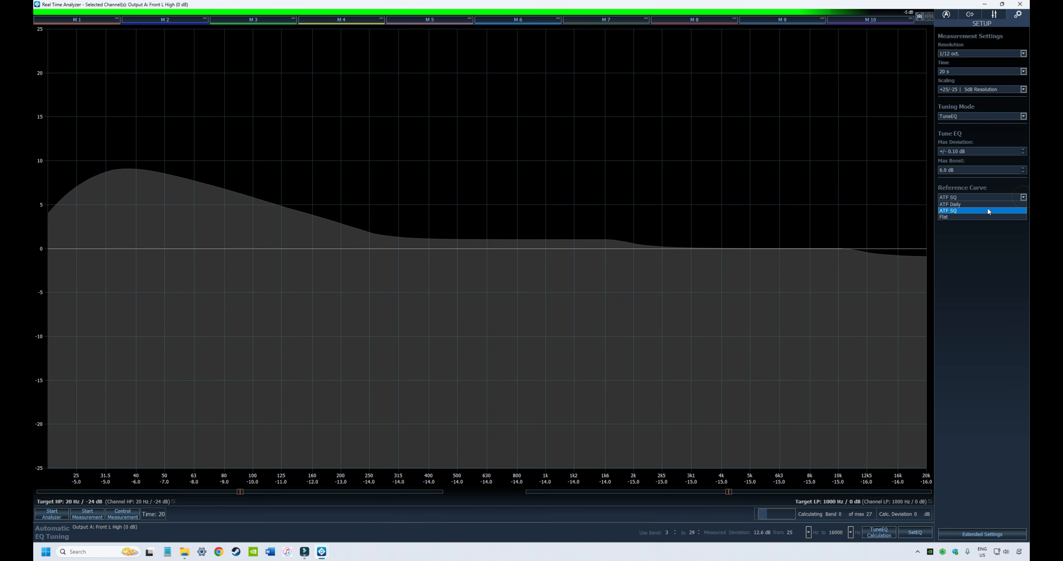
{"action": "left_click", "coordinate": [988, 206]}
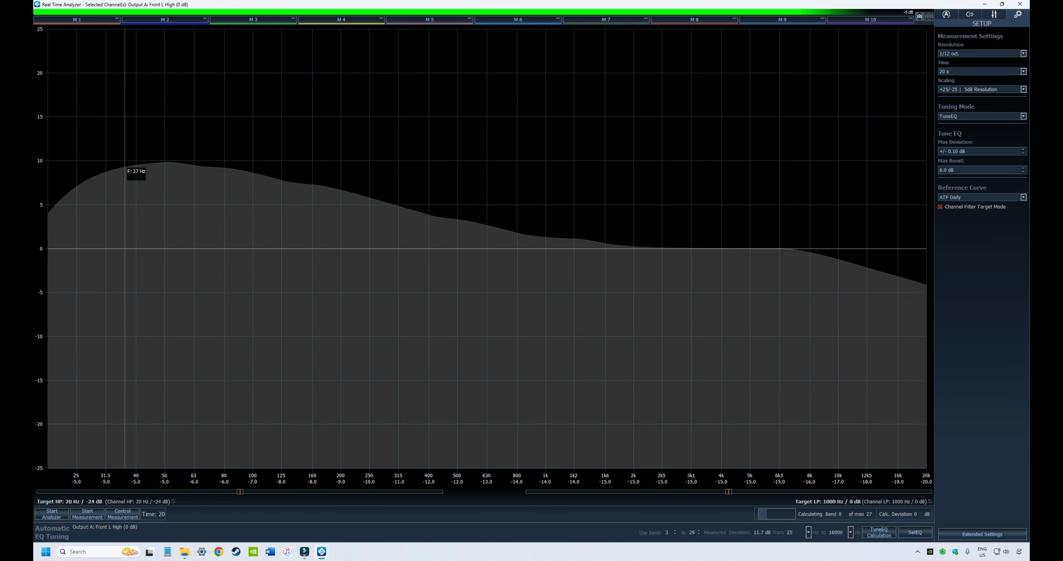
{"action": "left_click", "coordinate": [999, 212]}
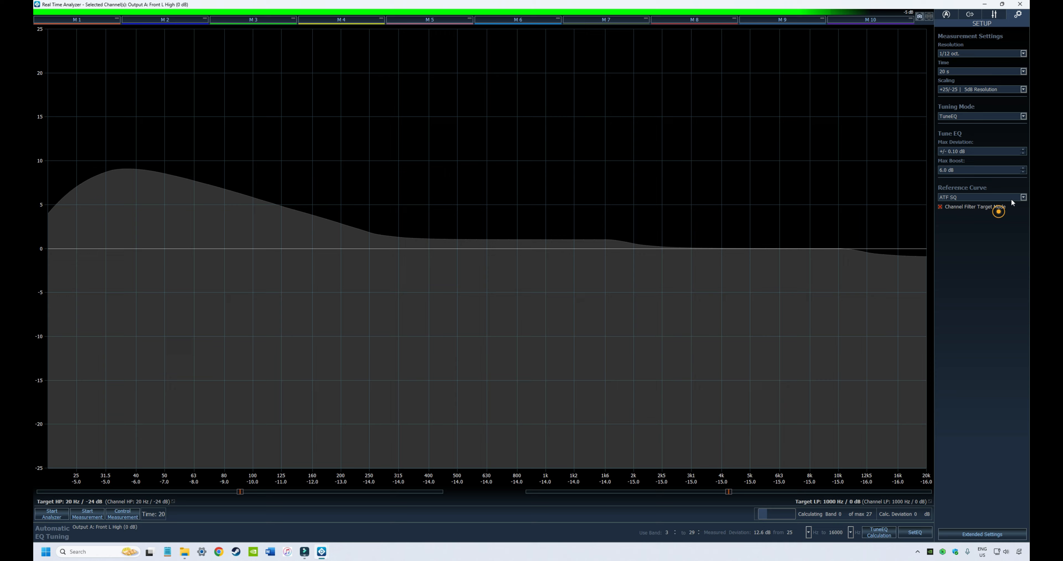
{"action": "left_click", "coordinate": [991, 204]}
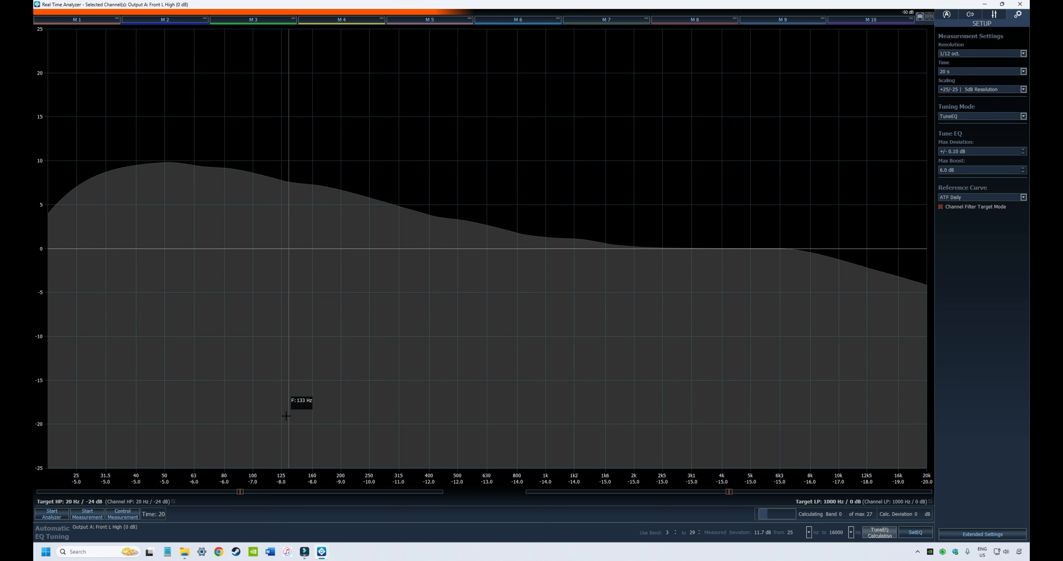
Step: Try the +50/-50 graph scaling with 5dB resolution, and return the scaling to +25/-25
{"action": "left_click", "coordinate": [1024, 90]}
{"action": "left_click", "coordinate": [982, 102]}
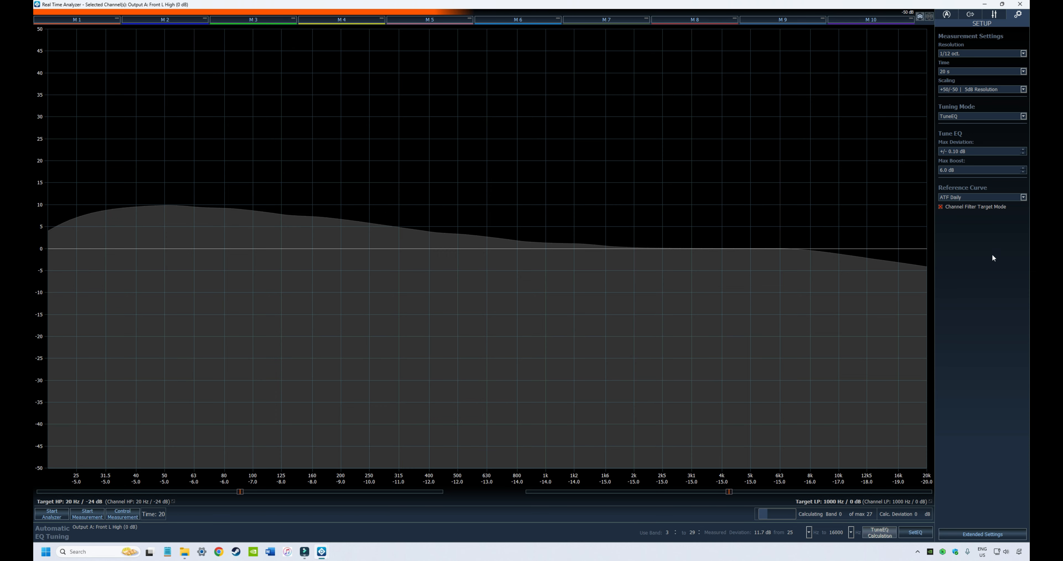
{"action": "left_click", "coordinate": [1024, 90]}
{"action": "left_click", "coordinate": [986, 96]}
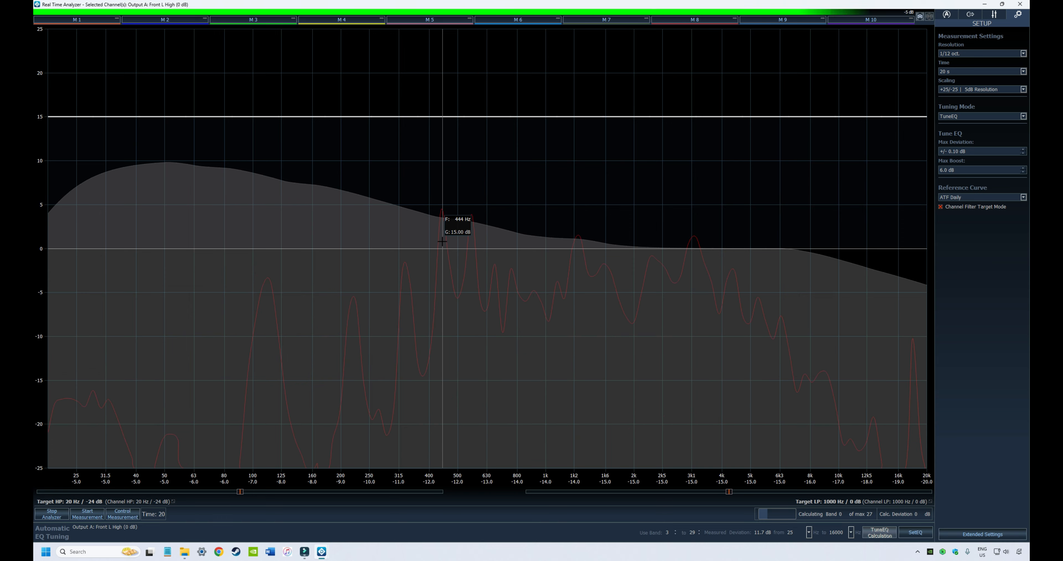
Step: Compare the live measurement at 1/3 oct. and 1/24 oct. resolution, finishing on 1/3 oct
{"action": "left_click", "coordinate": [1024, 54]}
{"action": "left_click", "coordinate": [975, 62]}
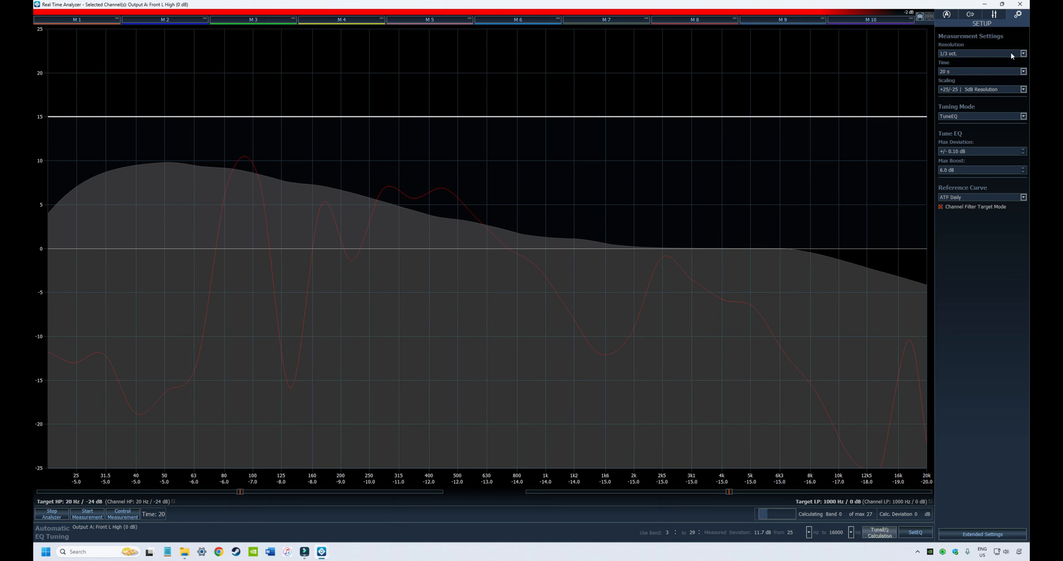
{"action": "left_click", "coordinate": [1023, 54]}
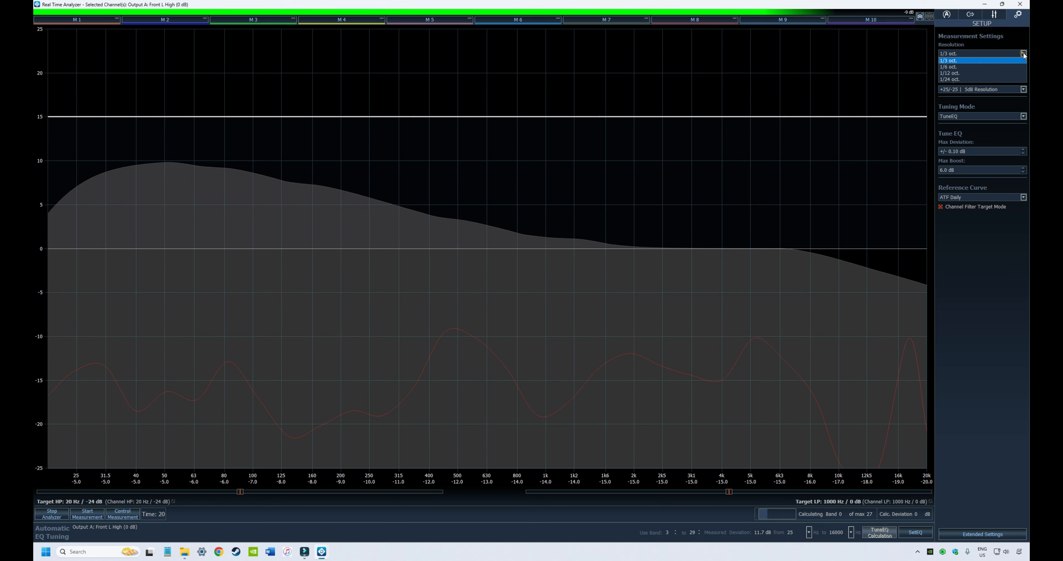
{"action": "left_click", "coordinate": [963, 80]}
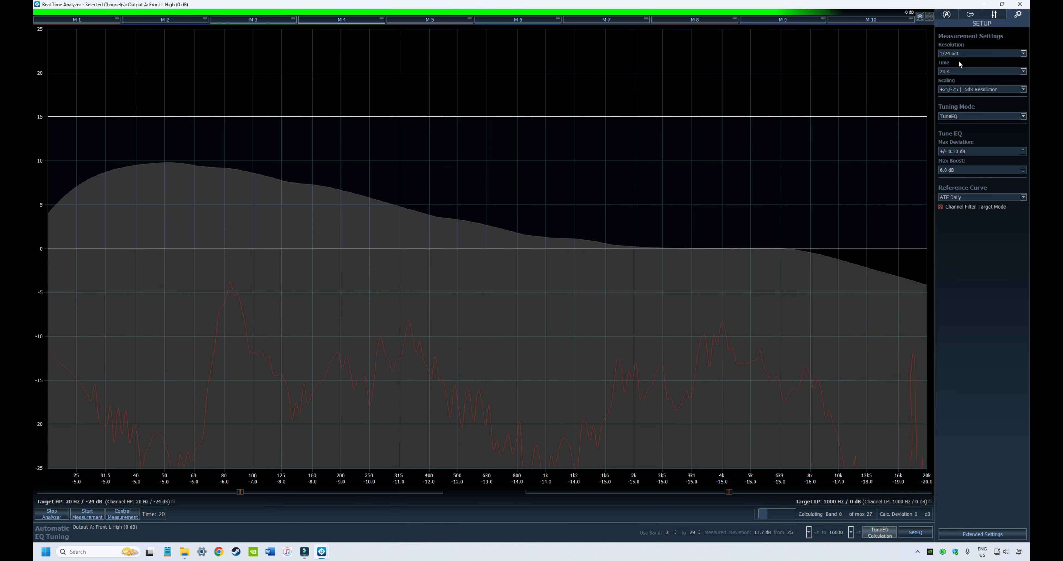
{"action": "left_click", "coordinate": [1024, 53]}
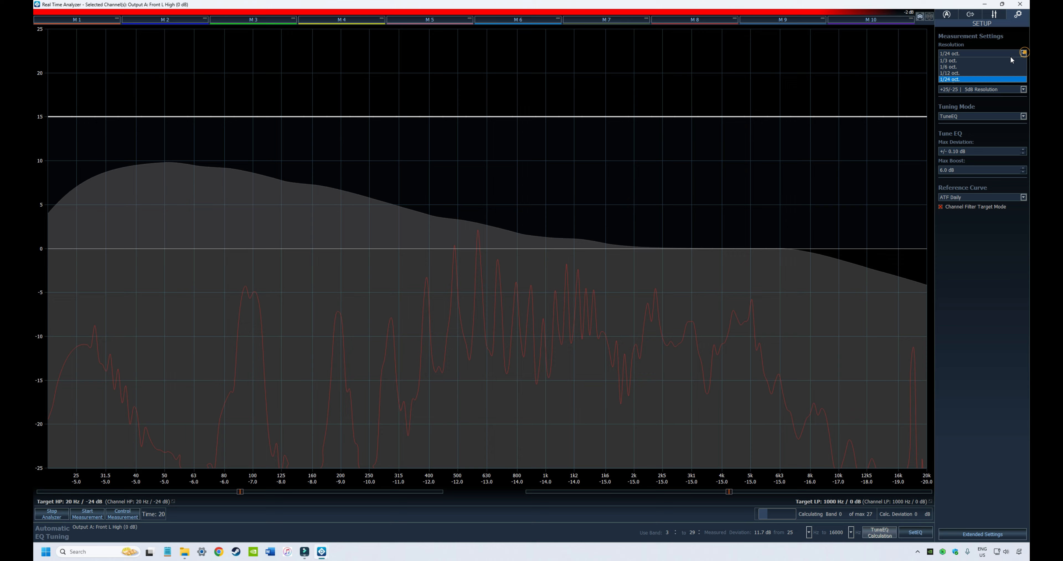
{"action": "left_click", "coordinate": [974, 61]}
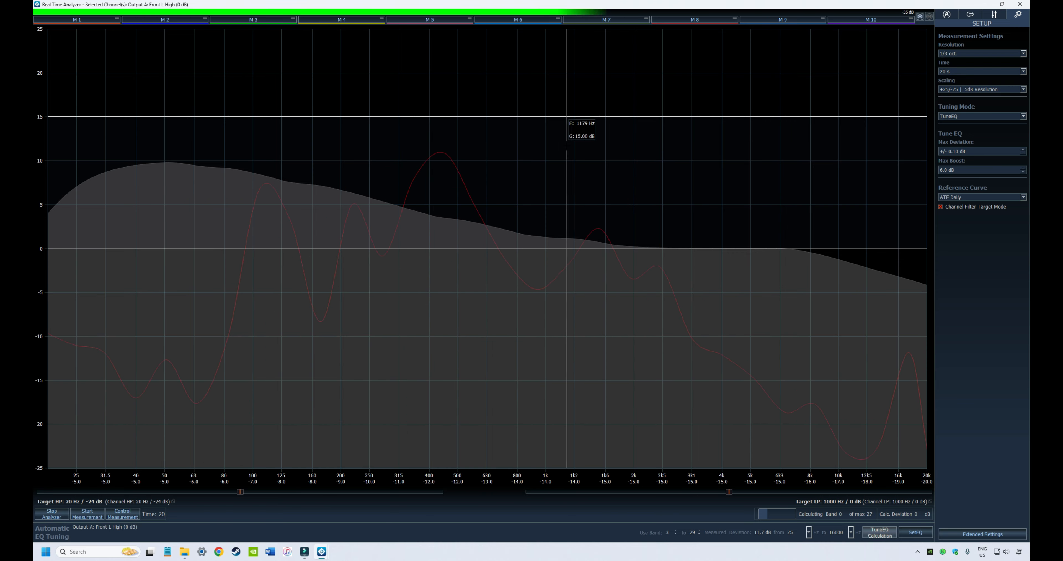
Step: Compare the live measurement at 1/6 oct. and 1/12 oct., and set the resolution to 1/6 oct
{"action": "left_click", "coordinate": [1024, 53]}
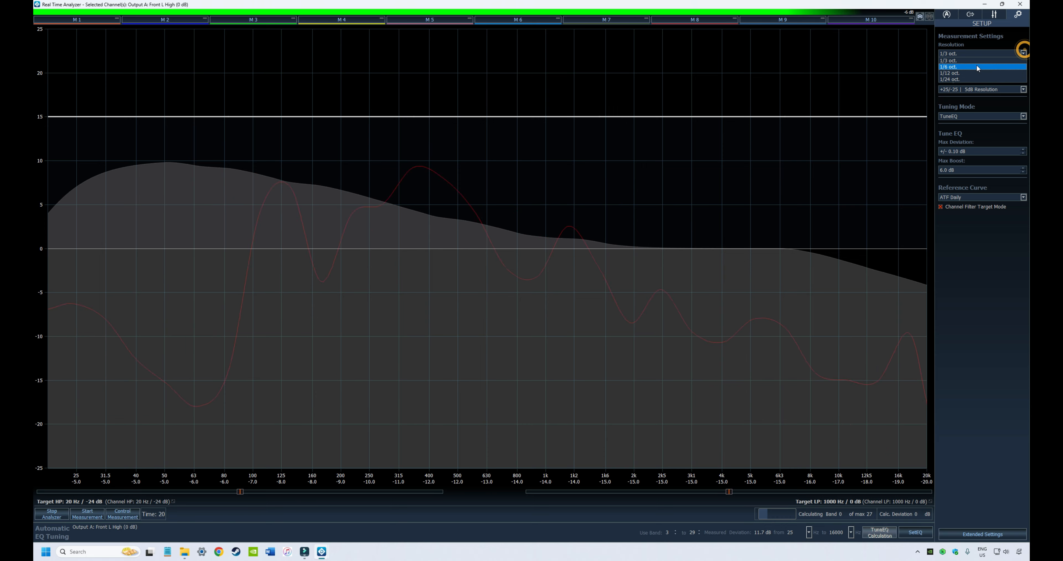
{"action": "left_click", "coordinate": [977, 66]}
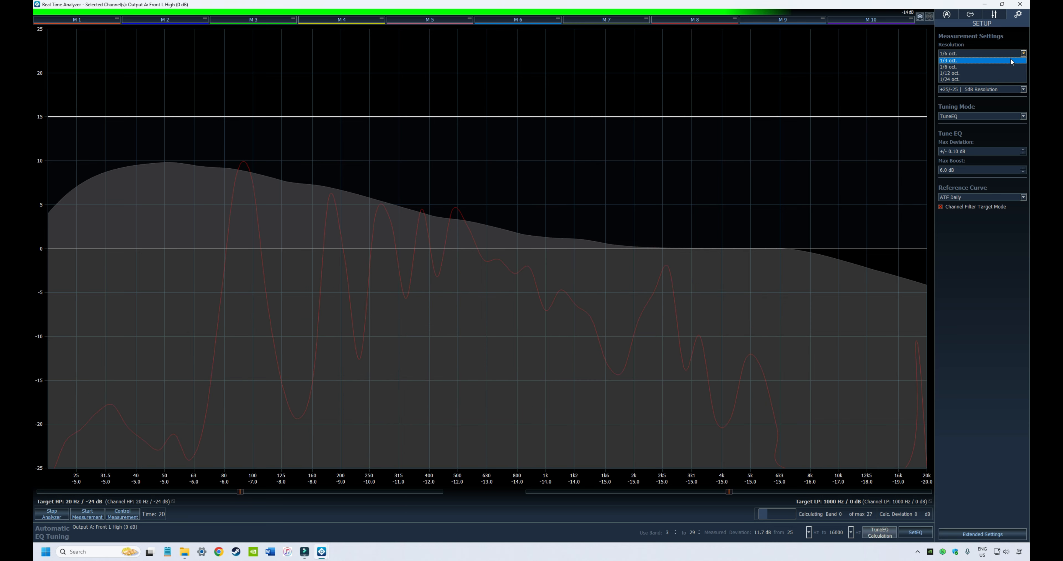
{"action": "left_click", "coordinate": [988, 72]}
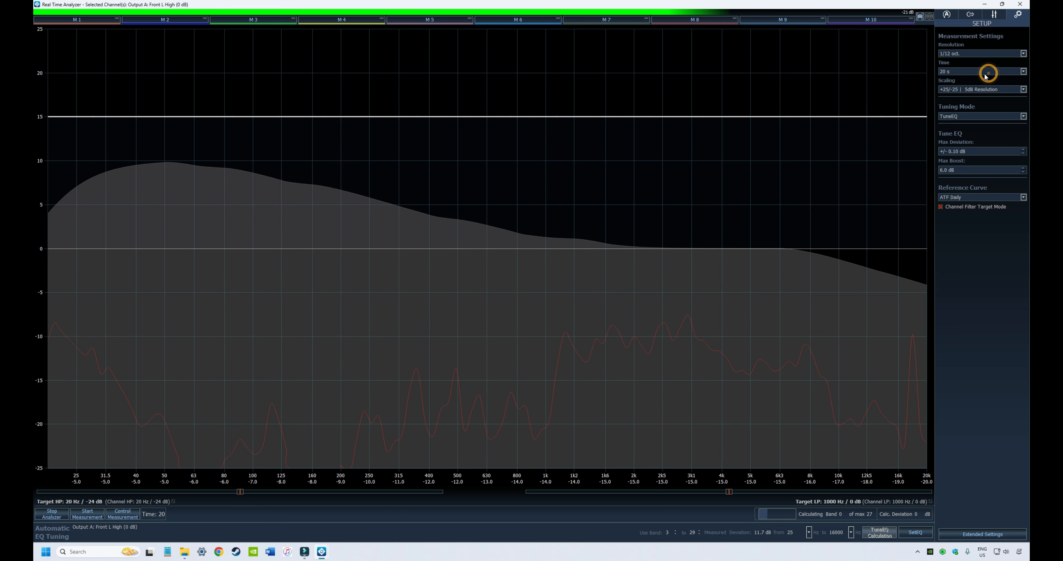
{"action": "left_click", "coordinate": [1024, 53]}
{"action": "left_click", "coordinate": [983, 78]}
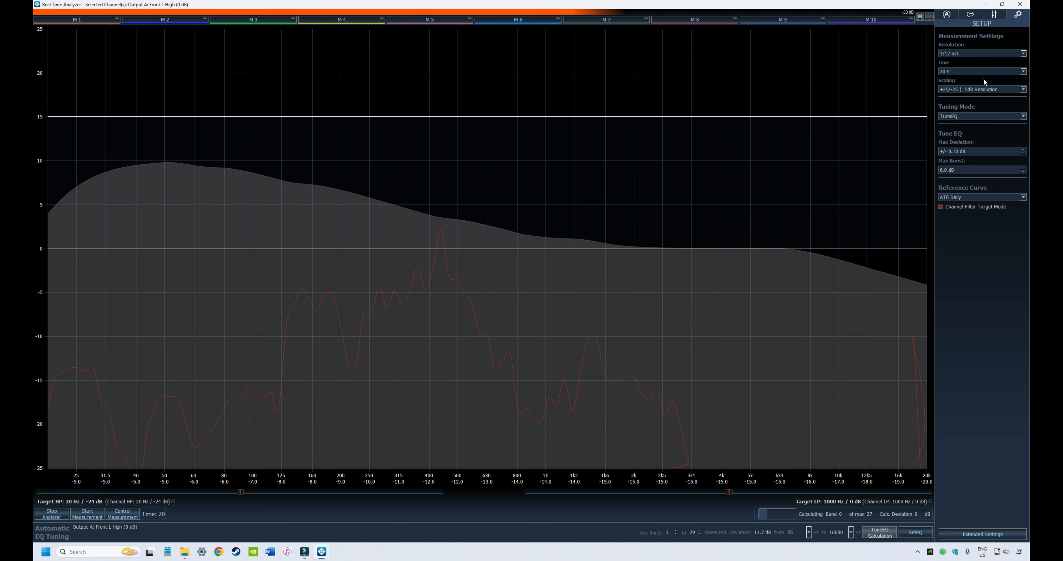
{"action": "left_click", "coordinate": [1024, 53]}
{"action": "left_click", "coordinate": [977, 69]}
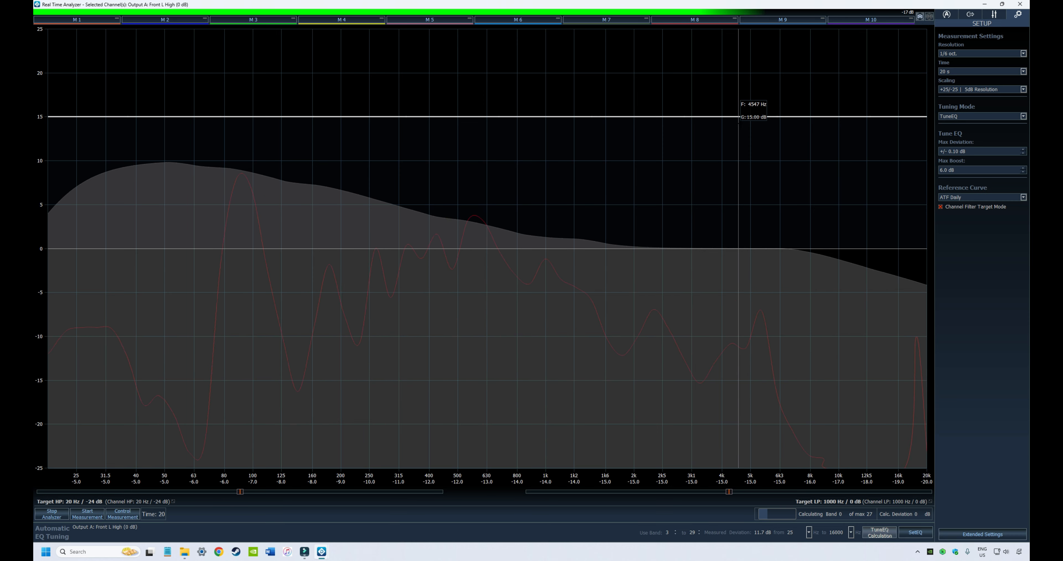
Step: Switch the measurement resolution to 1/12 oct. once more for comparison, and return it to 1/6 oct
{"action": "left_click", "coordinate": [1023, 53]}
{"action": "left_click", "coordinate": [995, 69]}
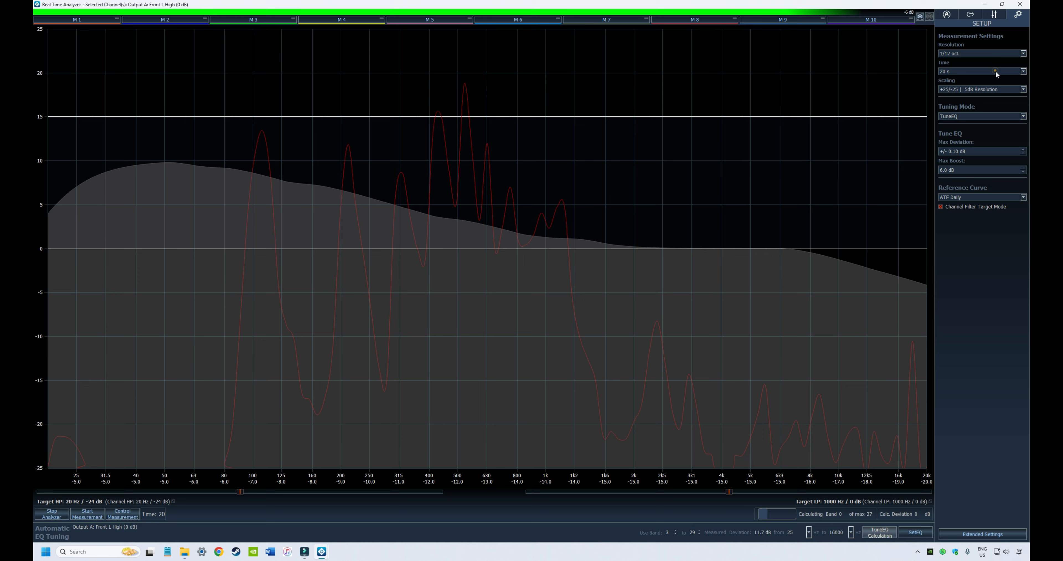
{"action": "left_click", "coordinate": [1024, 53]}
{"action": "left_click", "coordinate": [982, 67]}
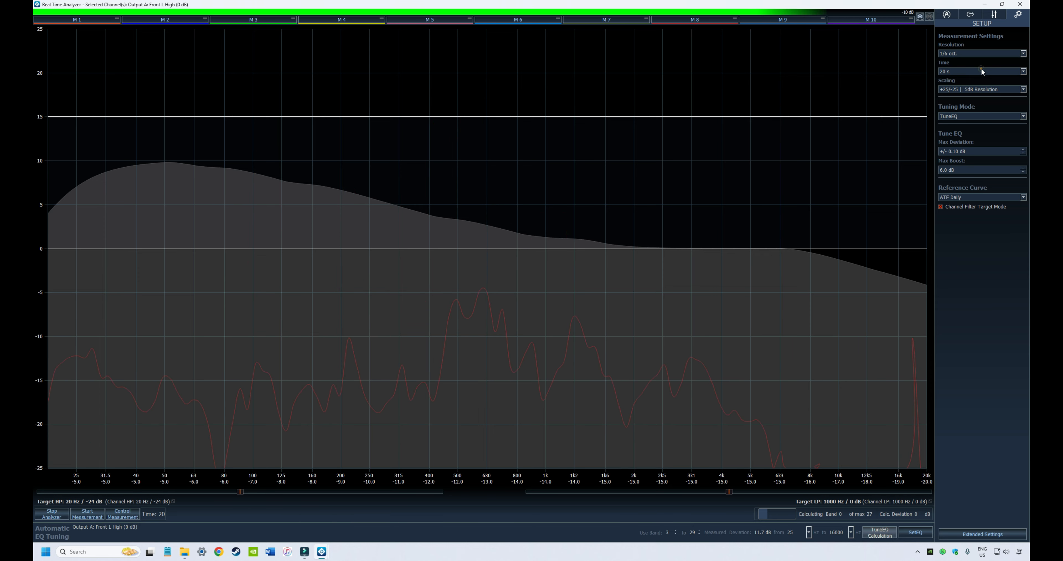
{"action": "left_click", "coordinate": [1024, 53]}
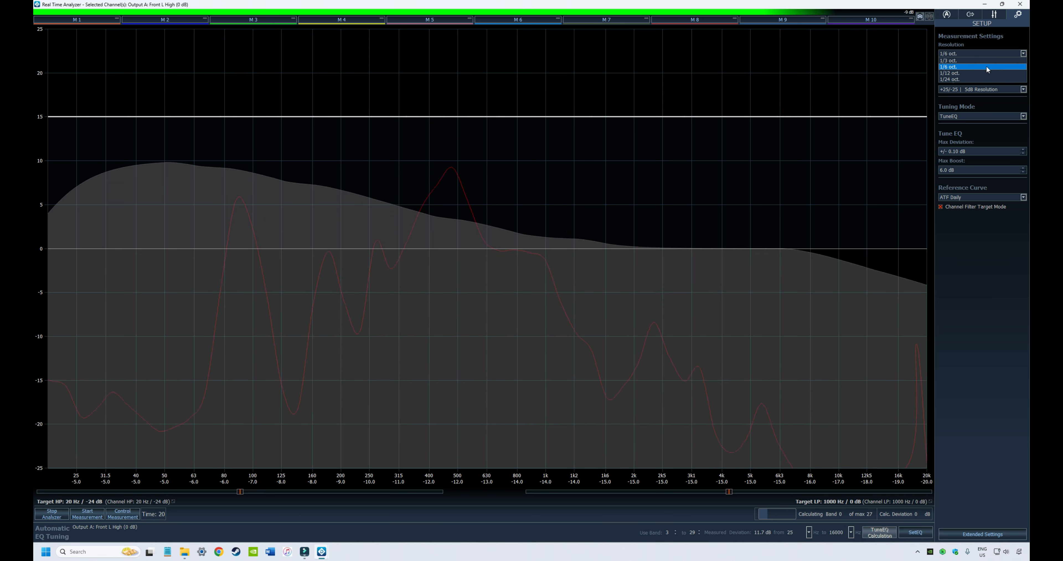
{"action": "left_click", "coordinate": [985, 66]}
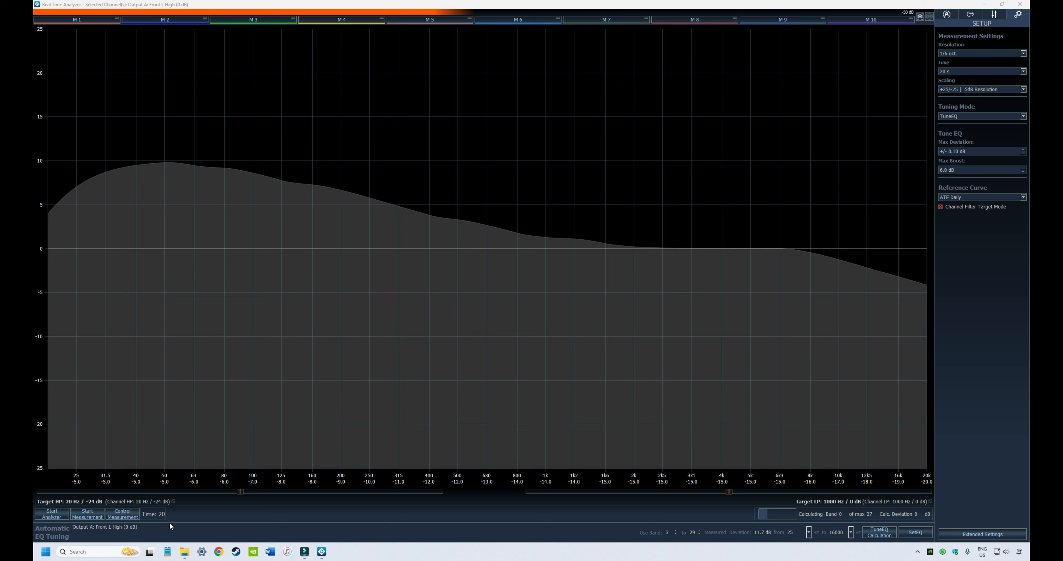
Step: Review the available measurement times and tuning modes without changing the current selections
{"action": "left_click", "coordinate": [1022, 72]}
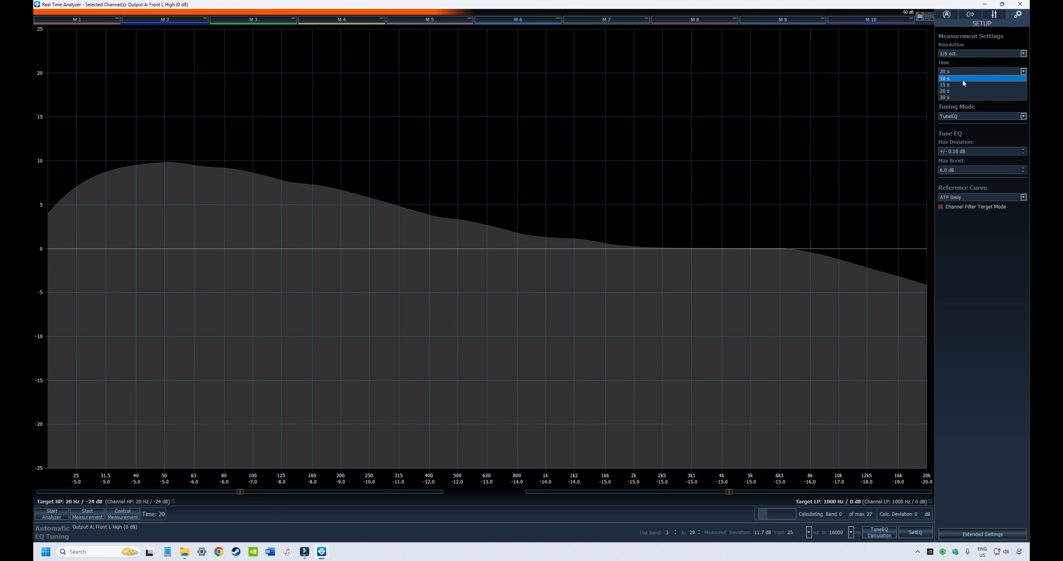
{"action": "left_click", "coordinate": [1023, 71]}
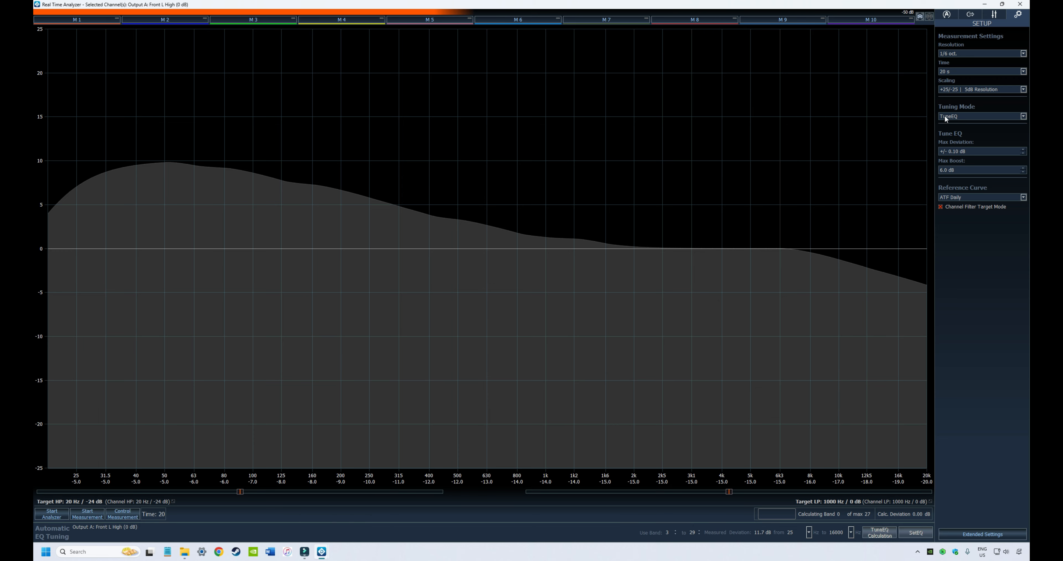
{"action": "left_click", "coordinate": [1018, 117]}
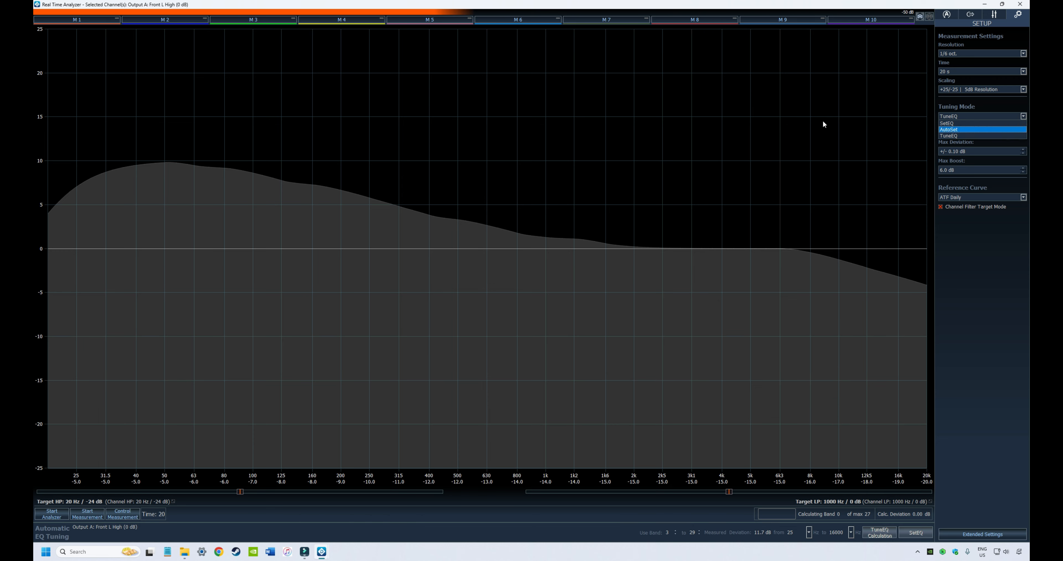
{"action": "left_click", "coordinate": [1024, 116]}
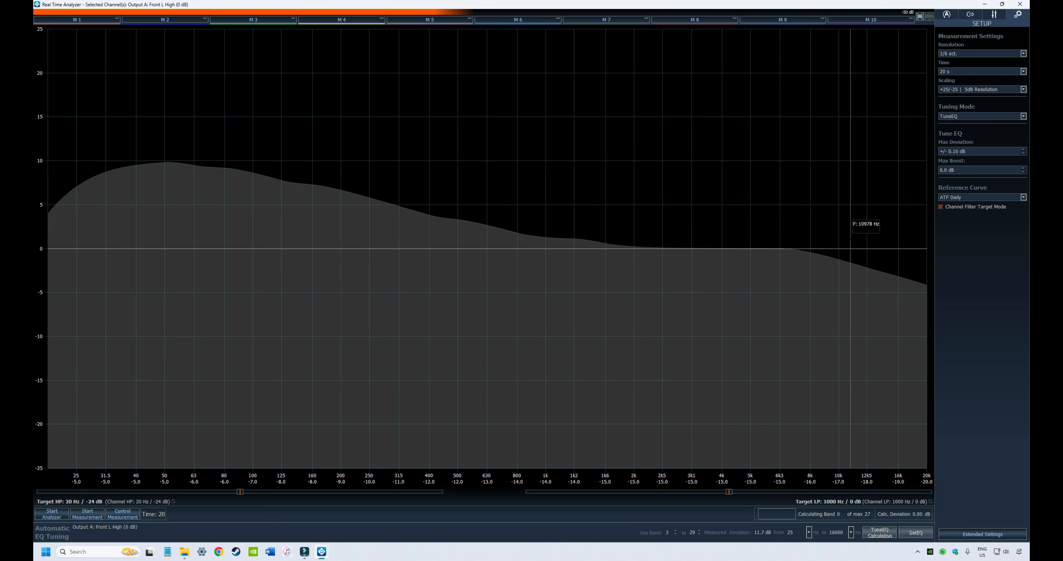
Step: Switch the tuning mode to AutoSet and review the AutoSet configuration in the extended settings
{"action": "left_click", "coordinate": [1022, 116]}
{"action": "left_click", "coordinate": [976, 129]}
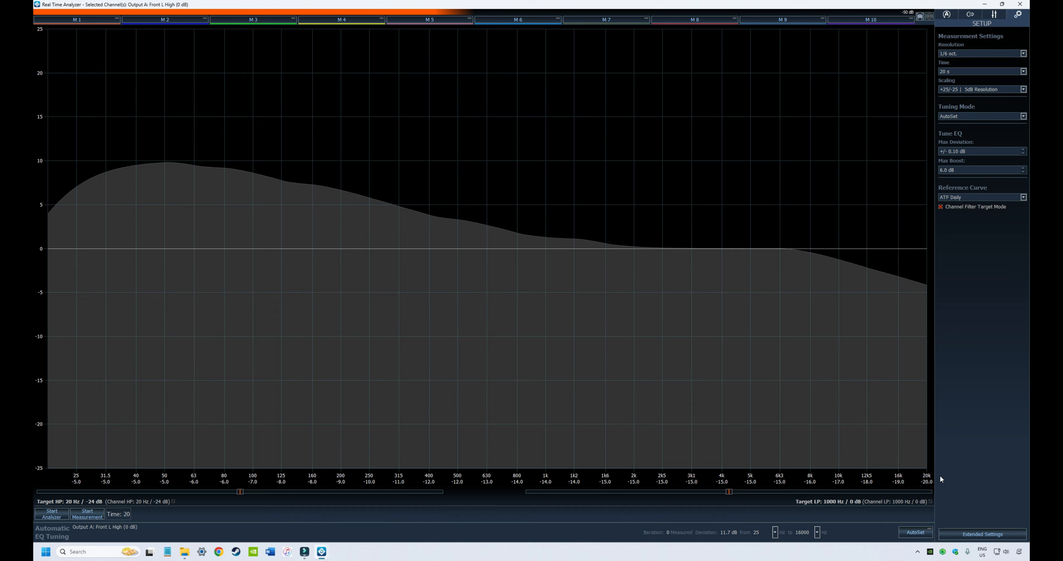
{"action": "left_click", "coordinate": [975, 535]}
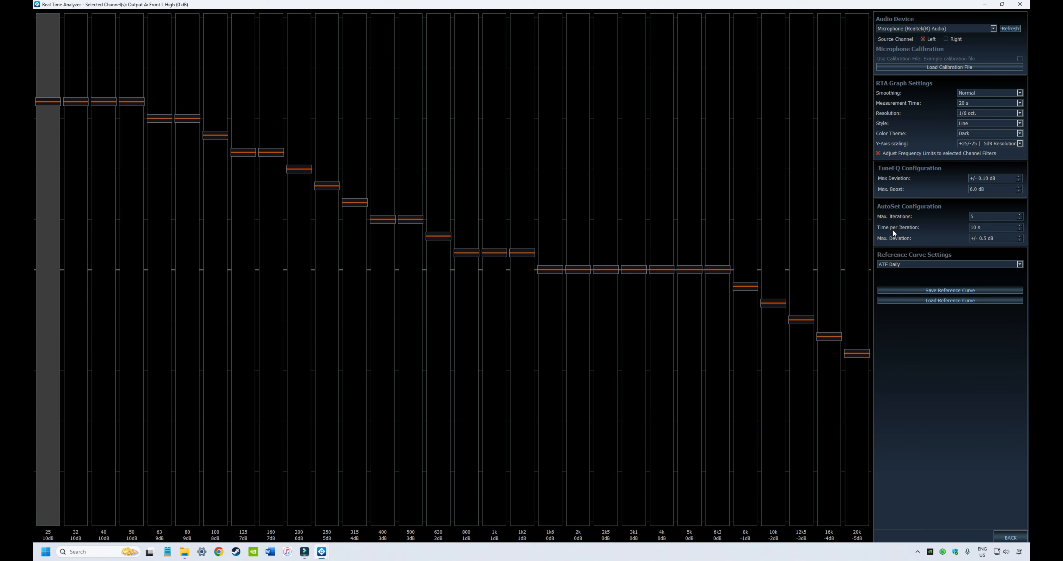
{"action": "left_click", "coordinate": [1009, 538]}
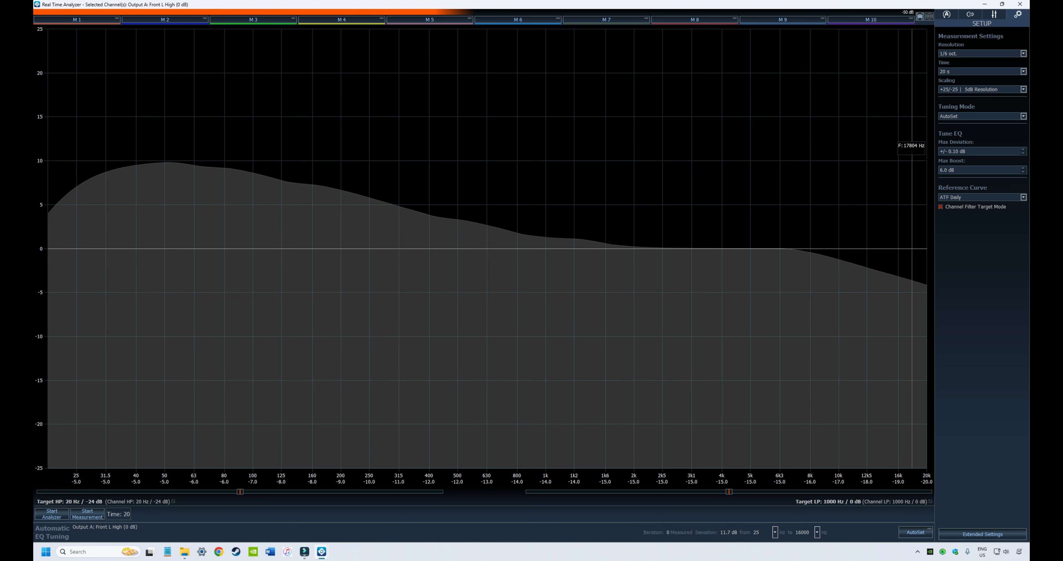
Step: Compare the TuneEQ, AutoSet and SetEQ tuning modes, finishing on TuneEQ
{"action": "left_click", "coordinate": [1024, 117]}
{"action": "left_click", "coordinate": [975, 134]}
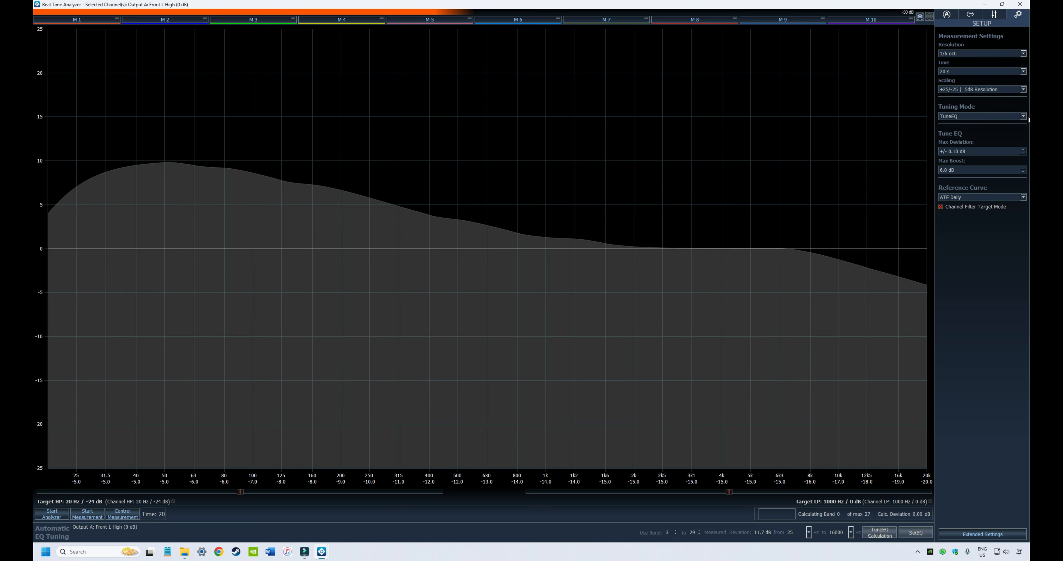
{"action": "left_click", "coordinate": [1024, 116]}
{"action": "left_click", "coordinate": [952, 129]}
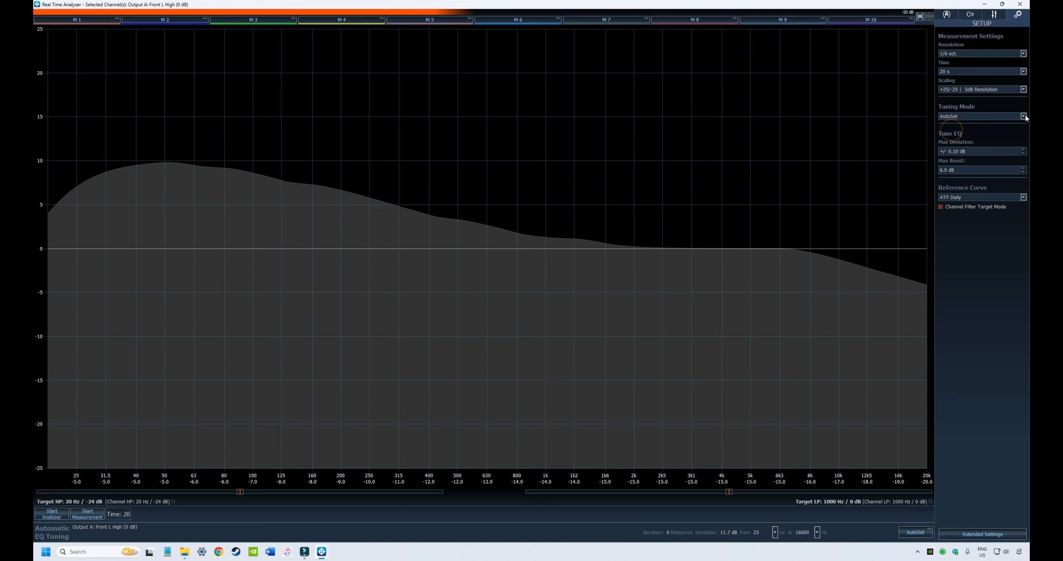
{"action": "left_click", "coordinate": [1024, 116]}
{"action": "left_click", "coordinate": [958, 124]}
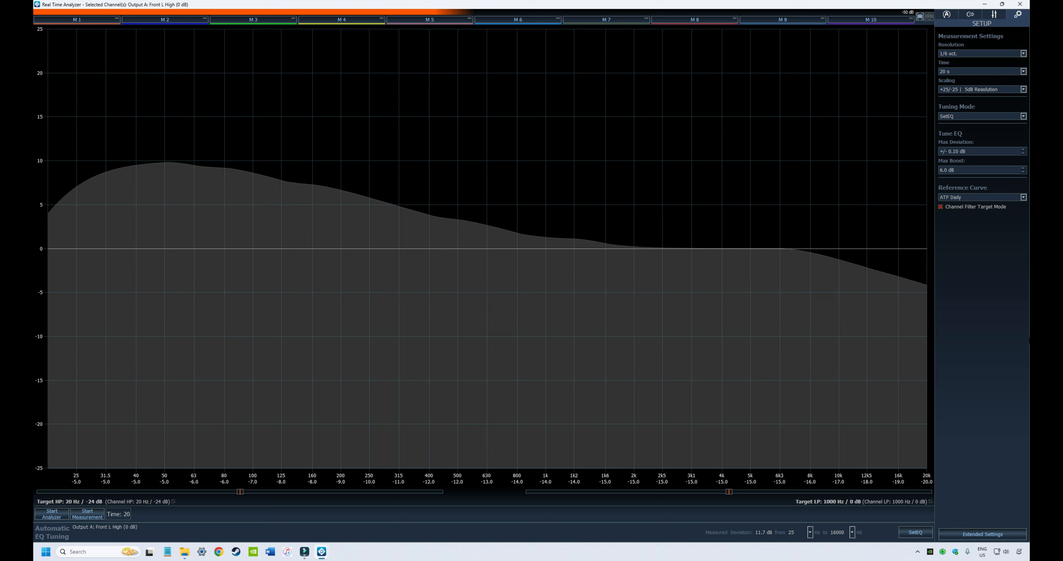
{"action": "left_click", "coordinate": [1024, 115]}
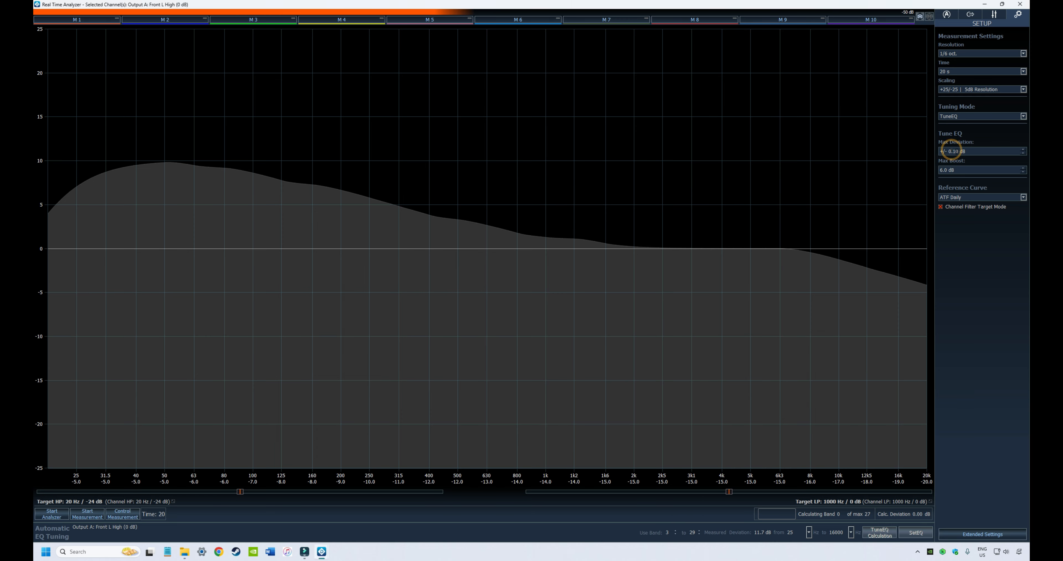
Step: Set the Tune EQ maximum deviation to +/- 1.00 dB
{"action": "left_click", "coordinate": [958, 151]}
{"action": "left_click", "coordinate": [953, 151]}
{"action": "key", "text": "BackSpace"}
{"action": "key", "text": "BackSpace"}
{"action": "left_click", "coordinate": [956, 151]}
{"action": "key", "text": "BackSpace"}
{"action": "left_click", "coordinate": [833, 160]}
Step: Set the Tune EQ maximum boost to 3.0 dB
{"action": "left_click", "coordinate": [942, 170]}
{"action": "key", "text": "BackSpace"}
{"action": "type", "text": "3"}
{"action": "key", "text": "Delete"}
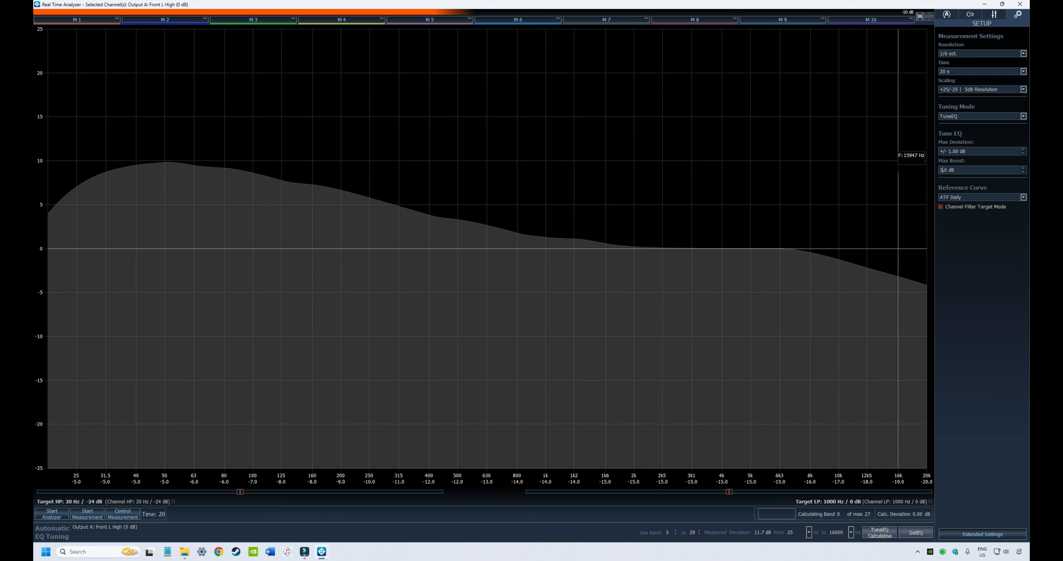
{"action": "left_click", "coordinate": [914, 289]}
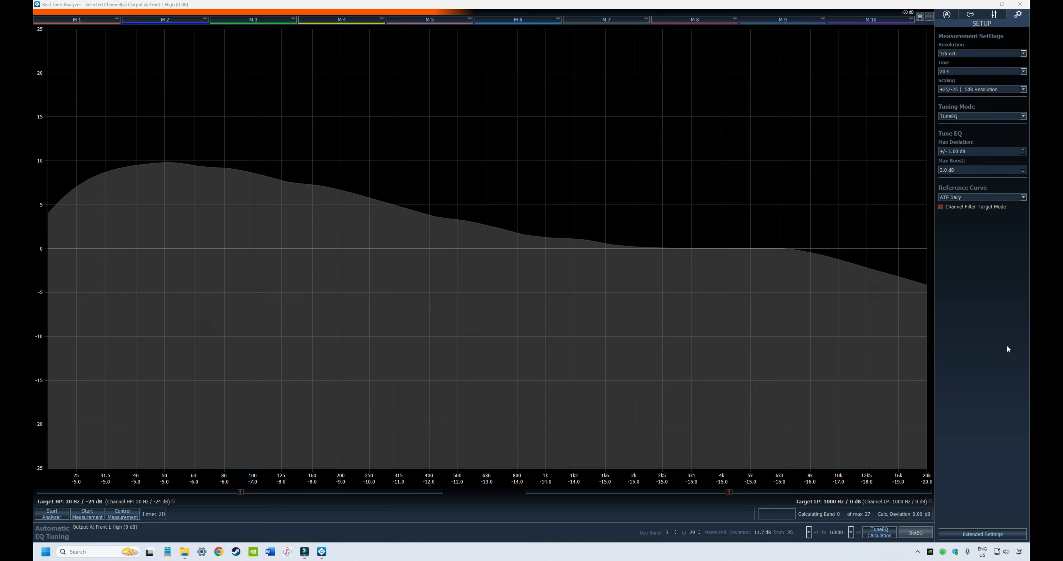
Step: Select Microphone (Realtek(R) Audio) as the audio device in the extended settings, and review the graph style options
{"action": "left_click", "coordinate": [1011, 537]}
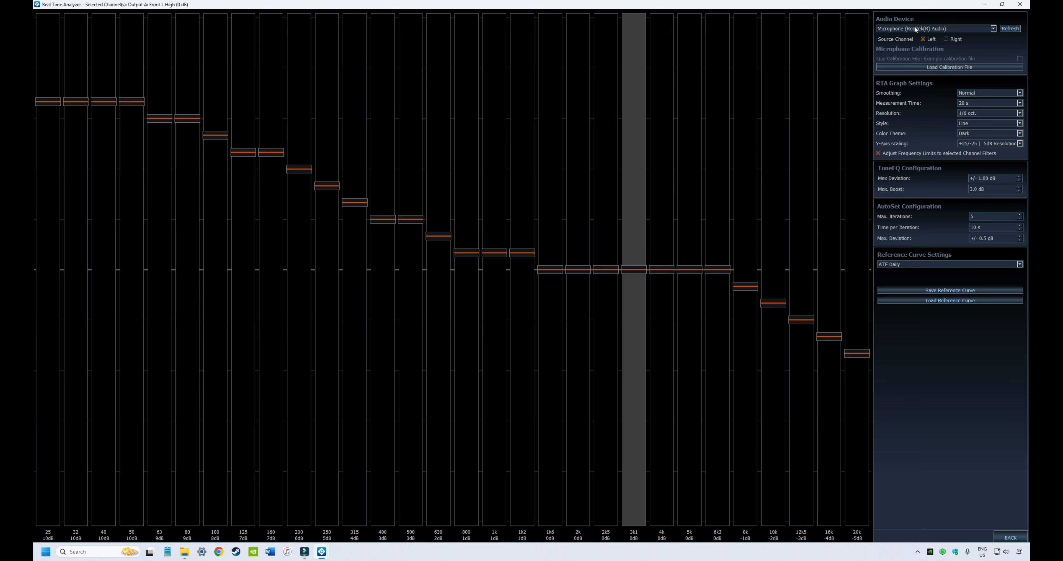
{"action": "left_click", "coordinate": [994, 30]}
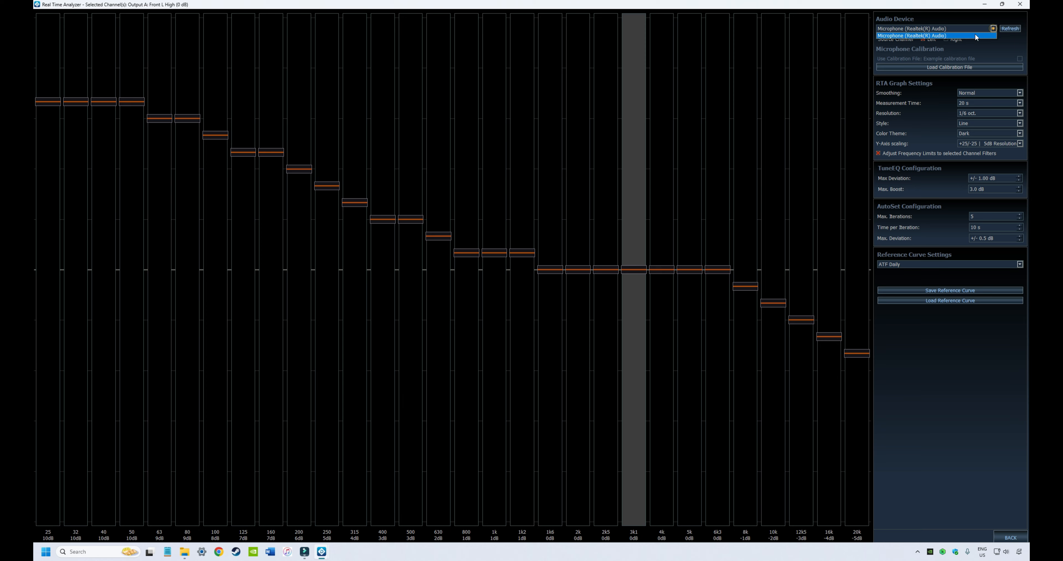
{"action": "left_click", "coordinate": [919, 36]}
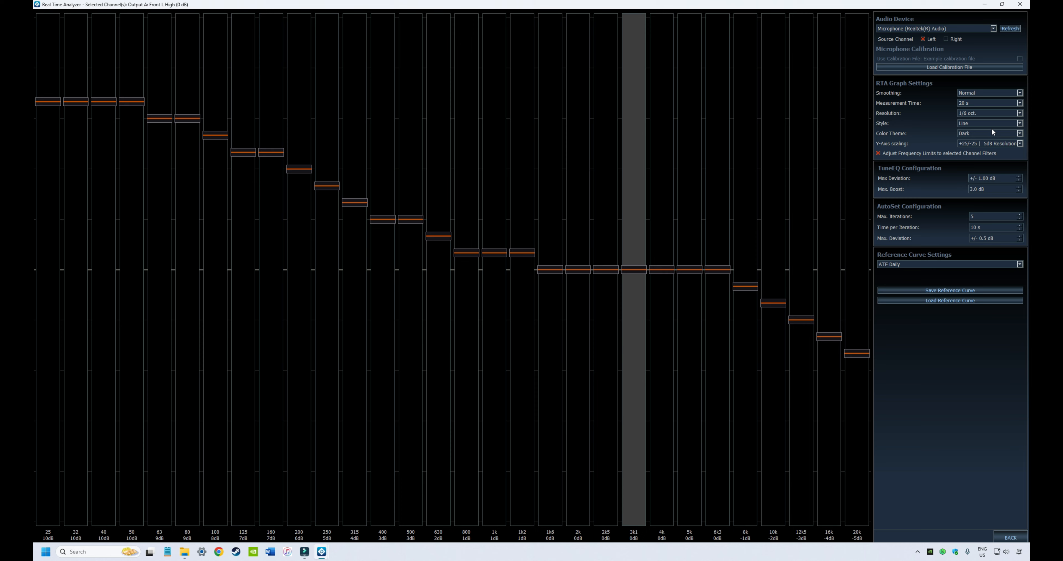
{"action": "left_click", "coordinate": [1021, 123]}
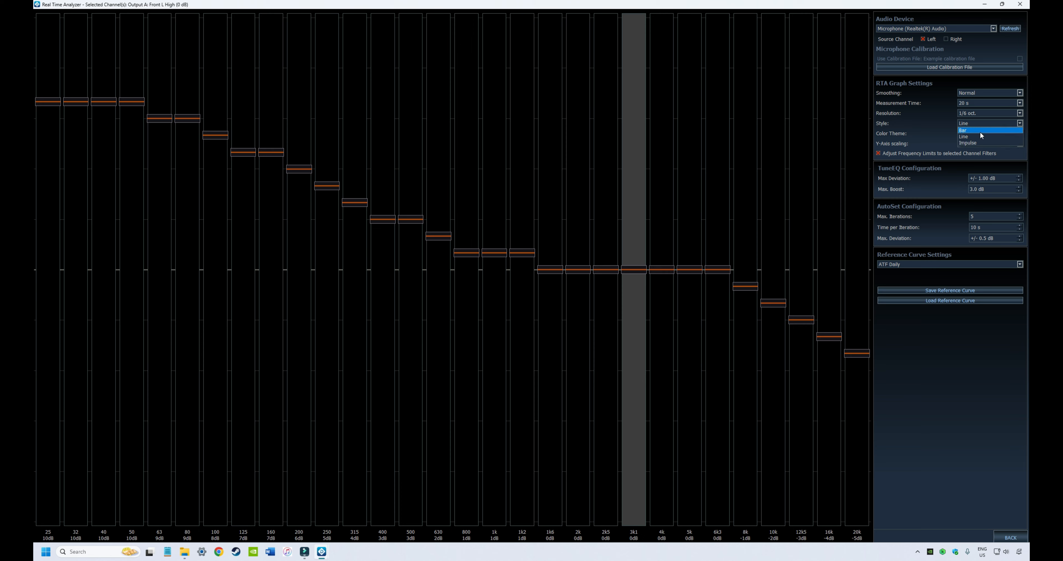
{"action": "left_click", "coordinate": [1019, 123]}
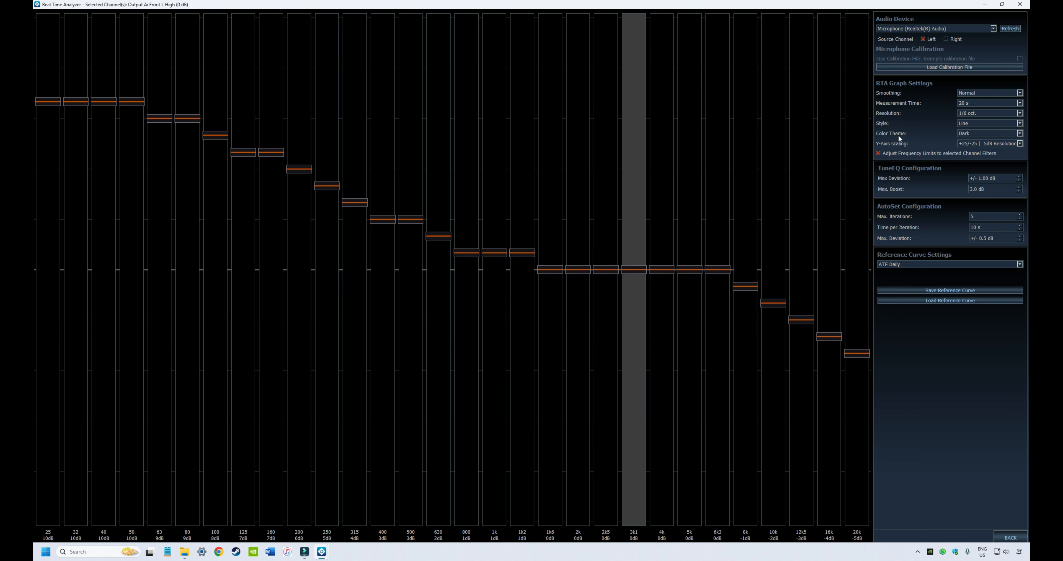
Step: Try the Light color theme on the analyzer graph, and return the theme to Dark
{"action": "left_click", "coordinate": [1020, 134]}
{"action": "left_click", "coordinate": [979, 146]}
{"action": "left_click", "coordinate": [1010, 537]}
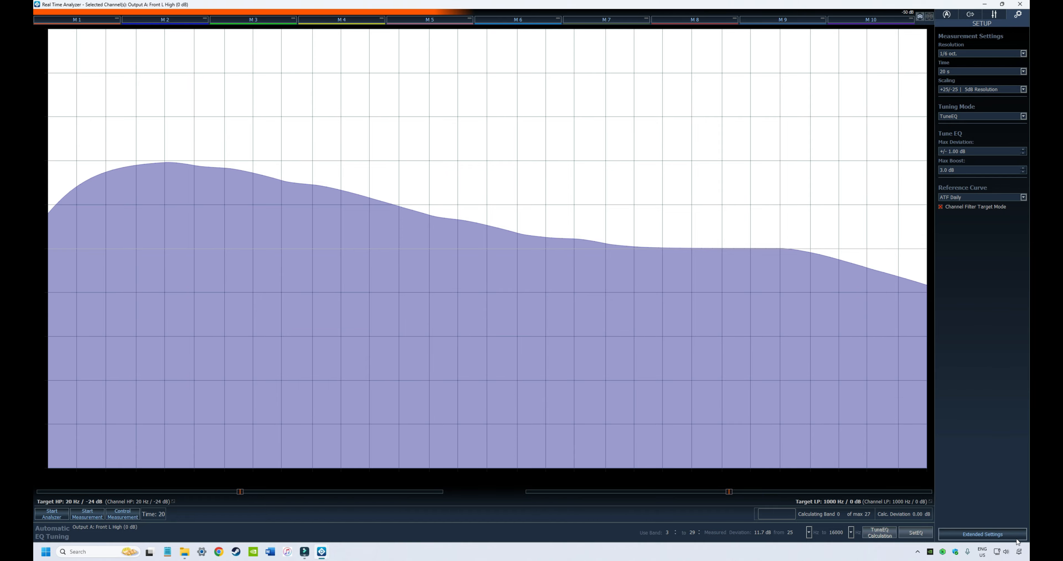
{"action": "left_click", "coordinate": [982, 534]}
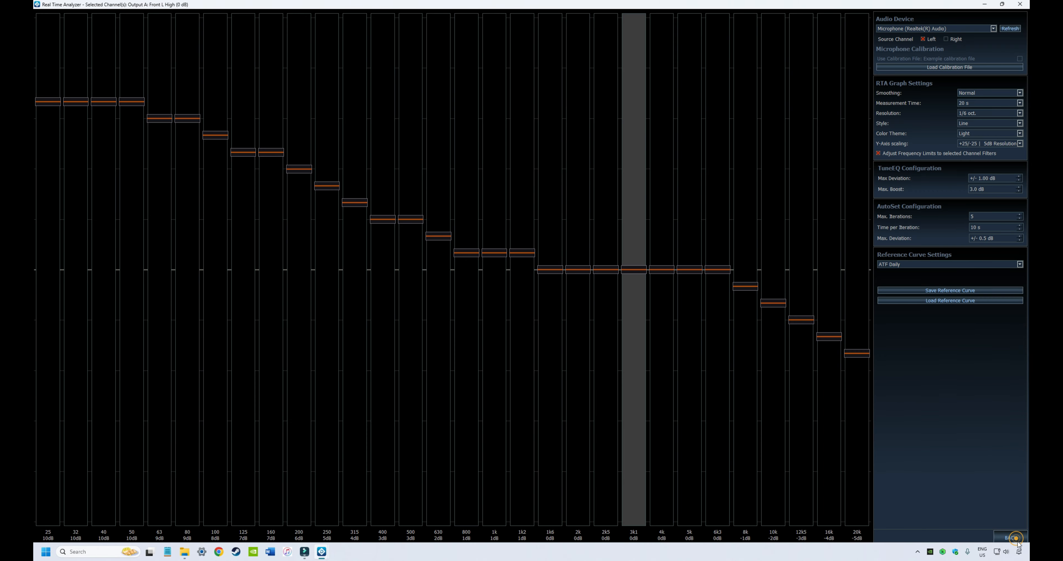
{"action": "left_click", "coordinate": [1020, 133]}
{"action": "left_click", "coordinate": [980, 140]}
Step: Preview the ATF SQ reference curve in the extended settings, restore ATF Daily, and return to the analyzer graph
{"action": "left_click", "coordinate": [1020, 264]}
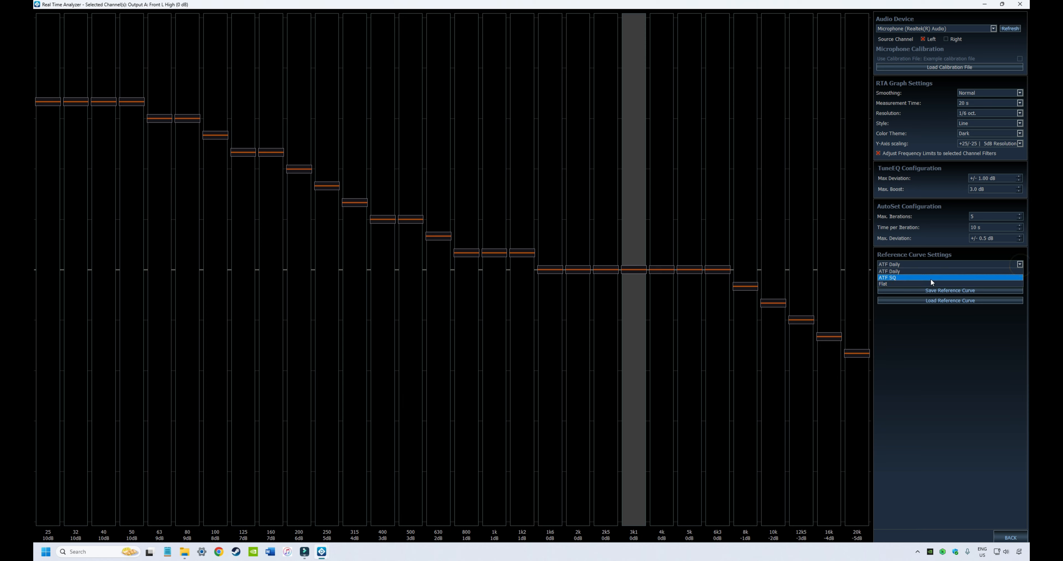
{"action": "left_click", "coordinate": [931, 279]}
{"action": "left_click", "coordinate": [1007, 265]}
{"action": "left_click", "coordinate": [972, 270]}
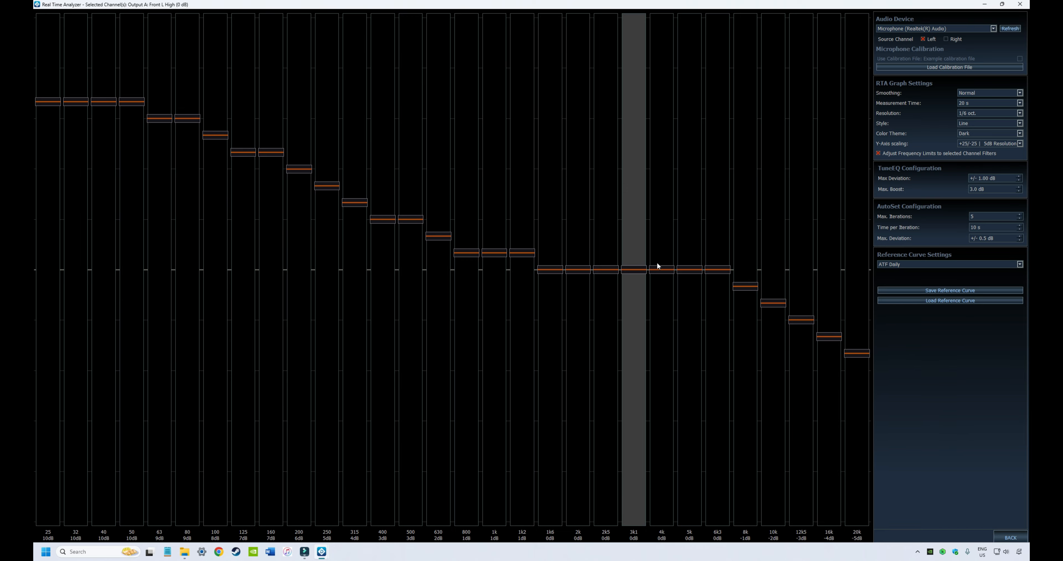
{"action": "left_click", "coordinate": [1017, 538]}
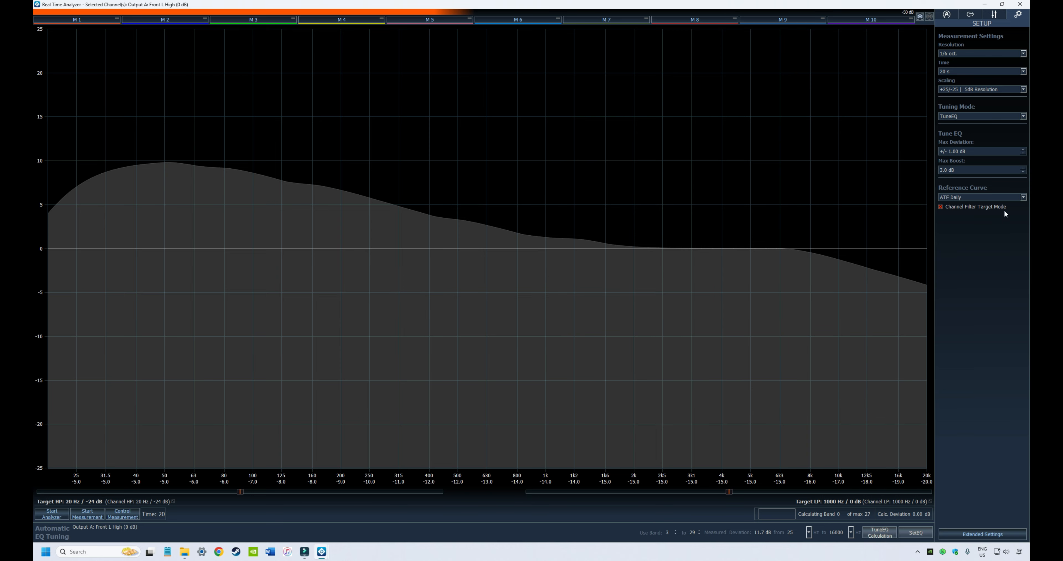
Step: In the ATF Daily reference curve, raise the 20k band to 0 dB and the 16k and 12k5 bands to 1 dB
{"action": "left_click", "coordinate": [994, 532]}
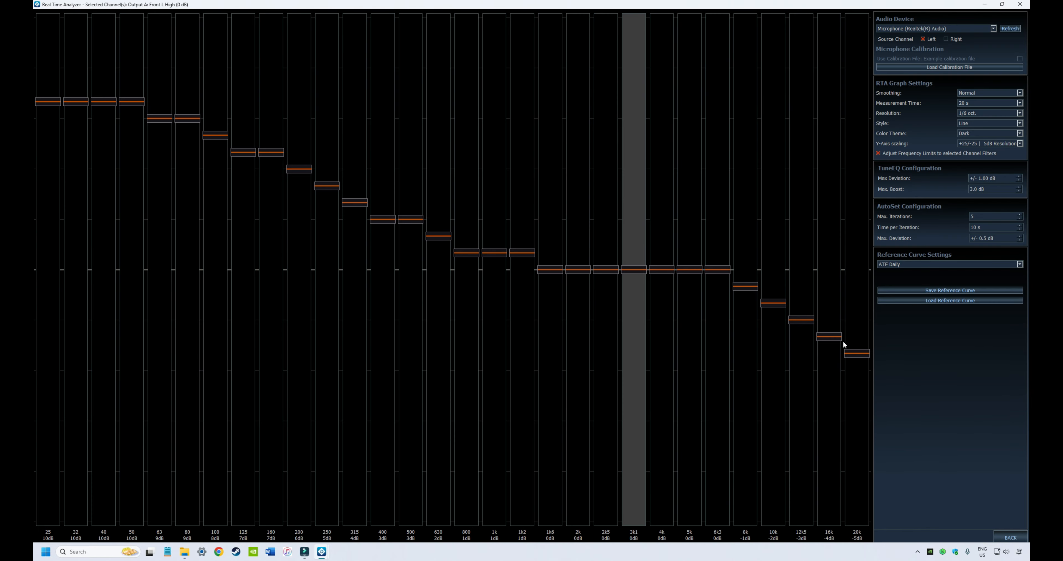
{"action": "left_click", "coordinate": [850, 351]}
{"action": "double_click", "coordinate": [851, 352]}
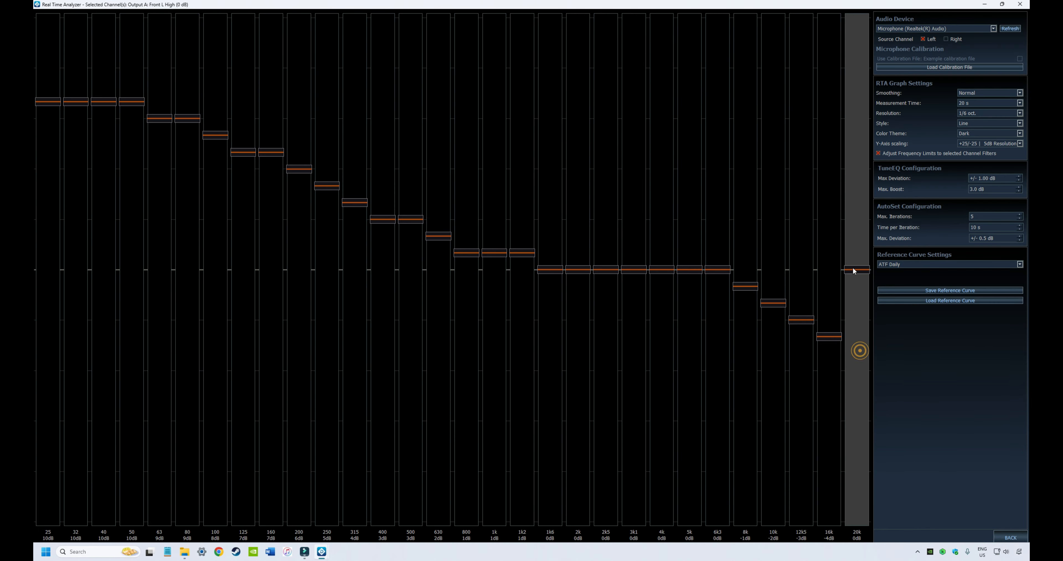
{"action": "left_click_drag", "start_coordinate": [838, 334], "coordinate": [827, 253]}
{"action": "left_click_drag", "start_coordinate": [807, 319], "coordinate": [803, 257]}
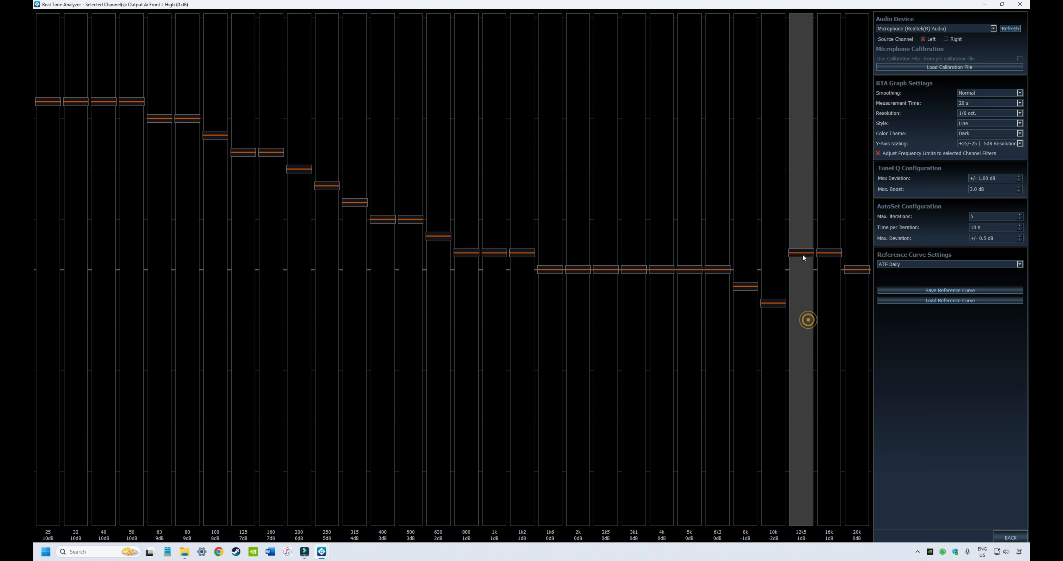
Step: Raise the 10k and 8k bands of the reference curve to 1 dB, and check the modified curve on the analyzer graph
{"action": "left_click", "coordinate": [779, 298]}
{"action": "left_click_drag", "start_coordinate": [781, 299], "coordinate": [748, 261]}
{"action": "left_click", "coordinate": [769, 265]}
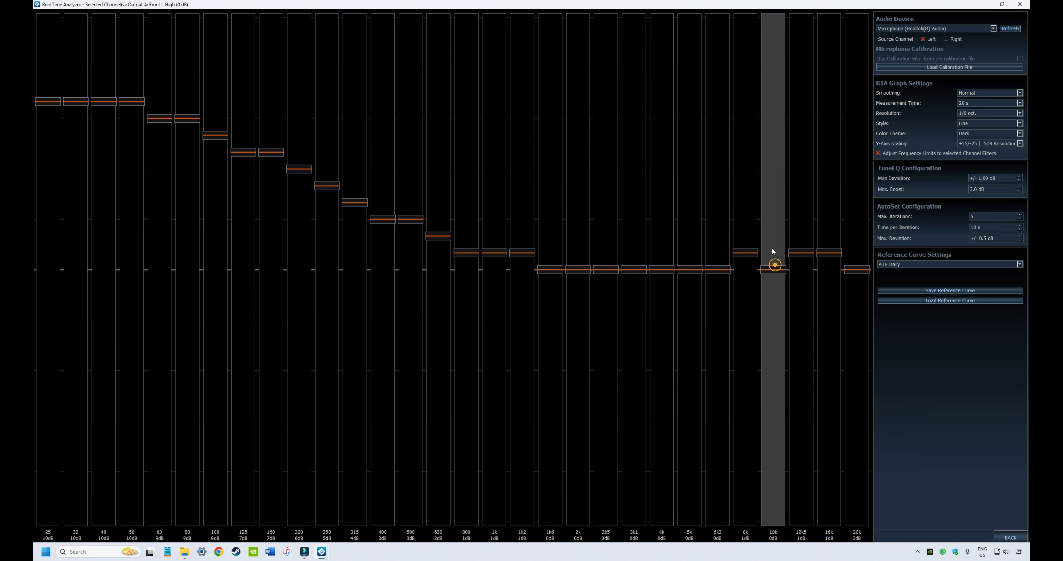
{"action": "left_click", "coordinate": [773, 247]}
{"action": "left_click", "coordinate": [1011, 537]}
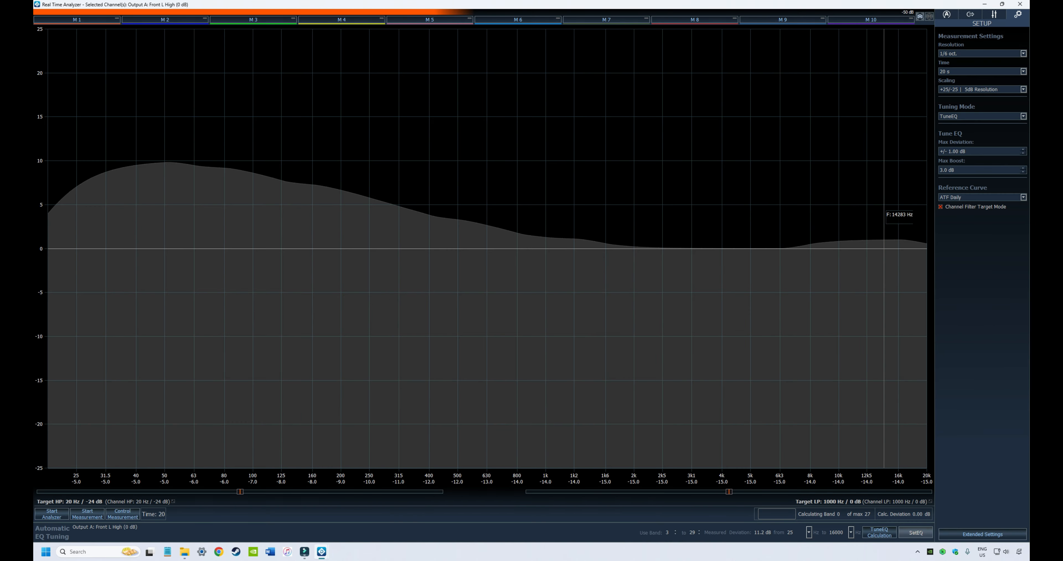
{"action": "left_click", "coordinate": [1003, 534]}
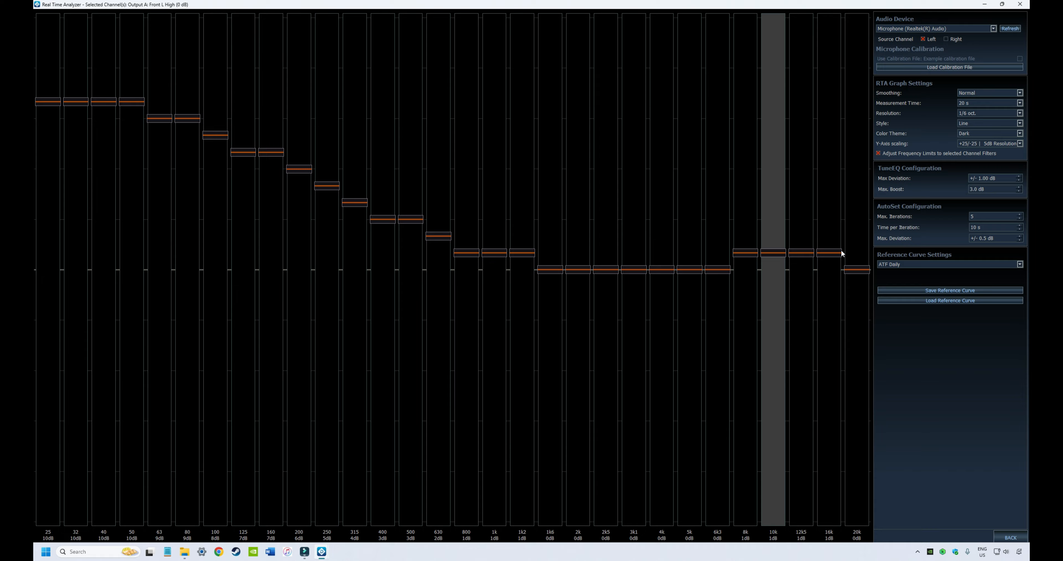
{"action": "left_click", "coordinate": [1018, 537]}
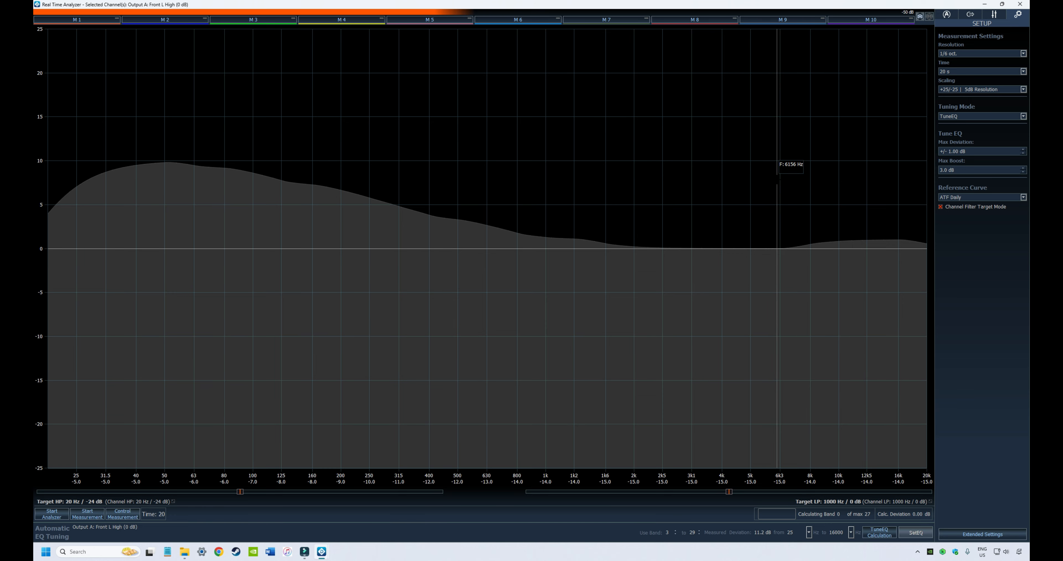
Step: Look through the analyzer's settings pages, finishing on the Automation settings
{"action": "left_click", "coordinate": [972, 15]}
{"action": "left_click", "coordinate": [995, 15]}
{"action": "left_click", "coordinate": [1026, 15]}
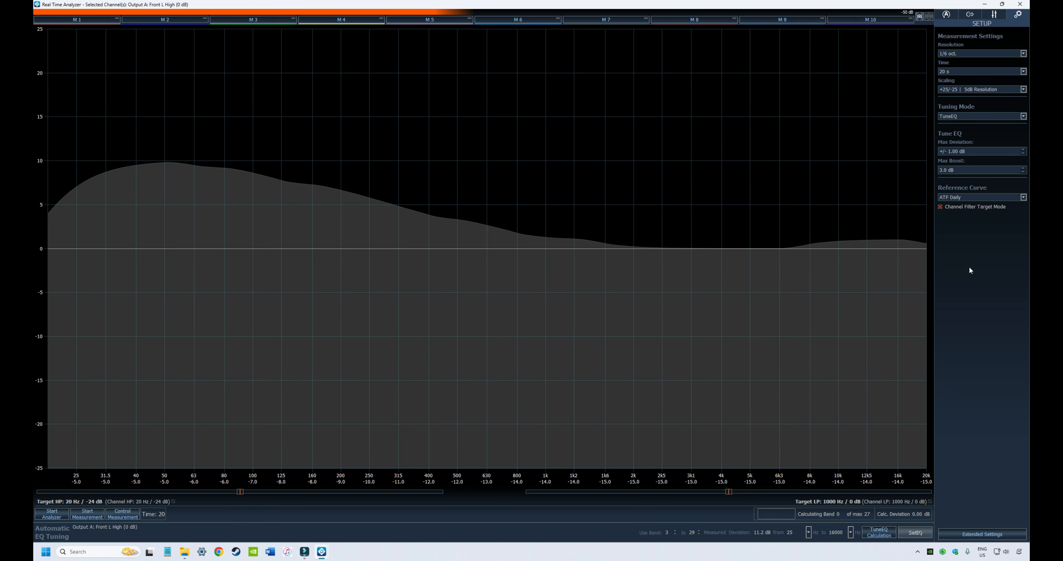
{"action": "left_click", "coordinate": [947, 14]}
{"action": "left_click", "coordinate": [947, 15]}
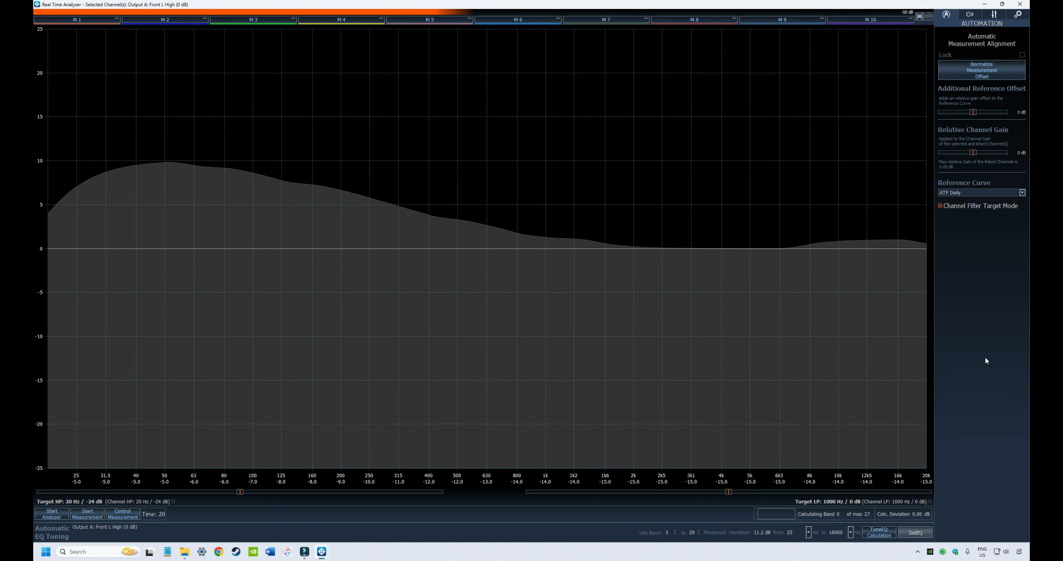
Step: Switch the reference curve to ATF SQ from the Automation settings, and set it back to ATF Daily
{"action": "left_click", "coordinate": [1022, 193]}
{"action": "left_click", "coordinate": [964, 207]}
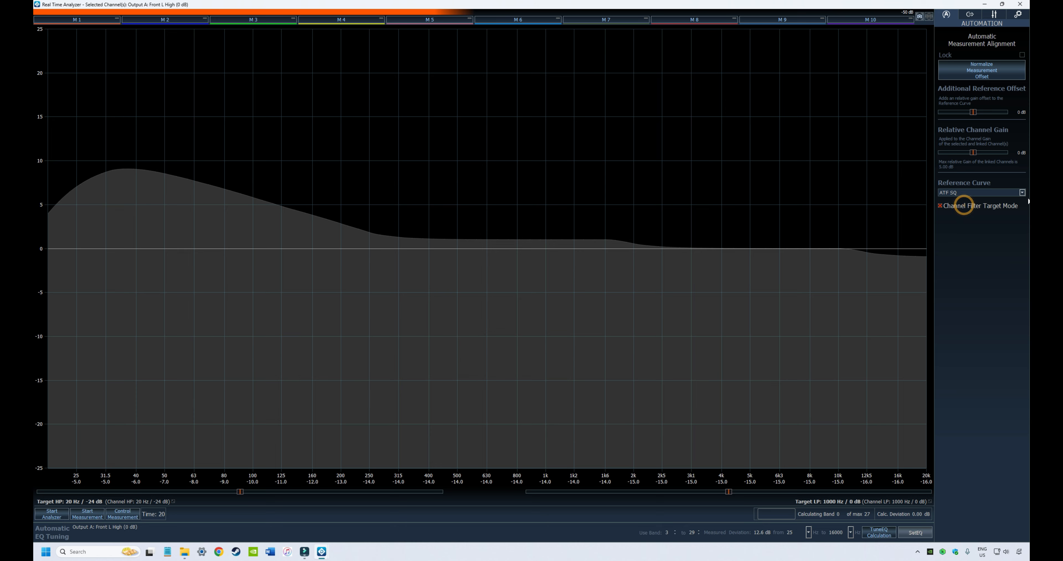
{"action": "left_click", "coordinate": [1022, 193]}
{"action": "left_click", "coordinate": [969, 199]}
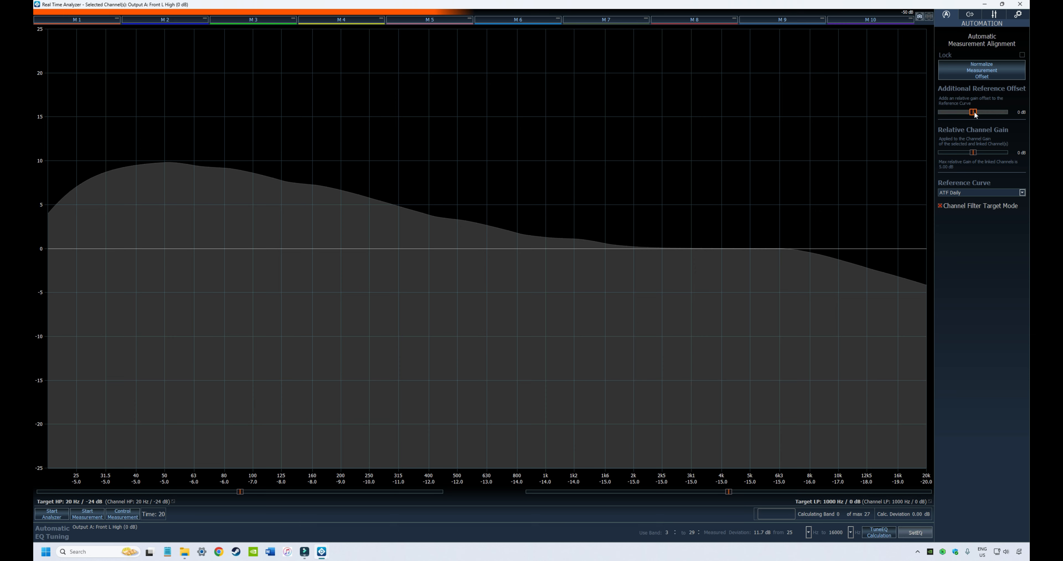
Step: Set the additional reference offset to -1 dB and the relative channel gain to 0.25 dB
{"action": "left_click_drag", "start_coordinate": [971, 115], "coordinate": [969, 115]}
{"action": "left_click_drag", "start_coordinate": [972, 155], "coordinate": [974, 154]}
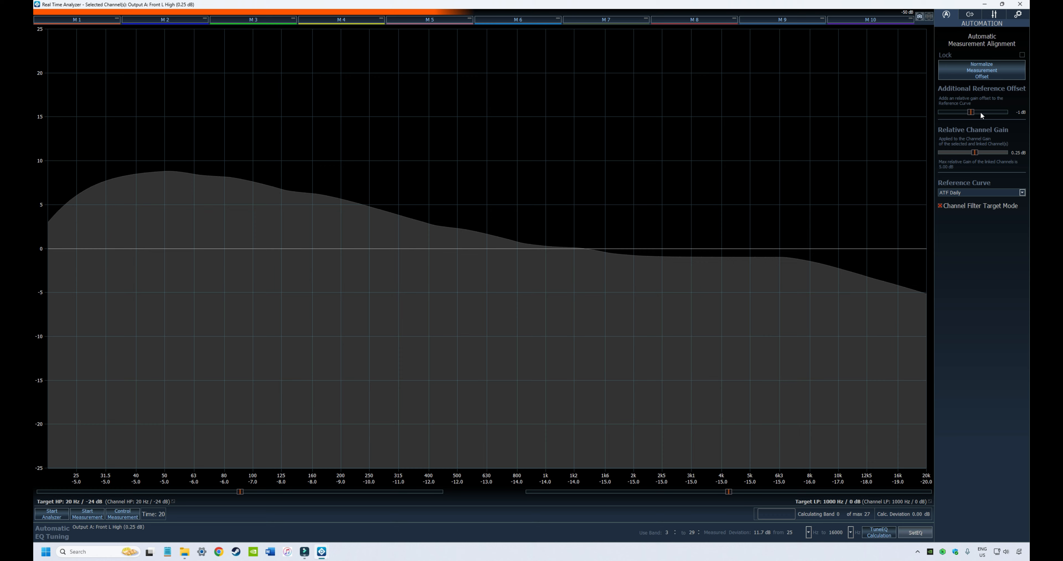
Step: Set the additional reference offset and the relative channel gain to 0 dB, and toggle the measurement alignment lock on and off
{"action": "left_click_drag", "start_coordinate": [971, 112], "coordinate": [973, 112]}
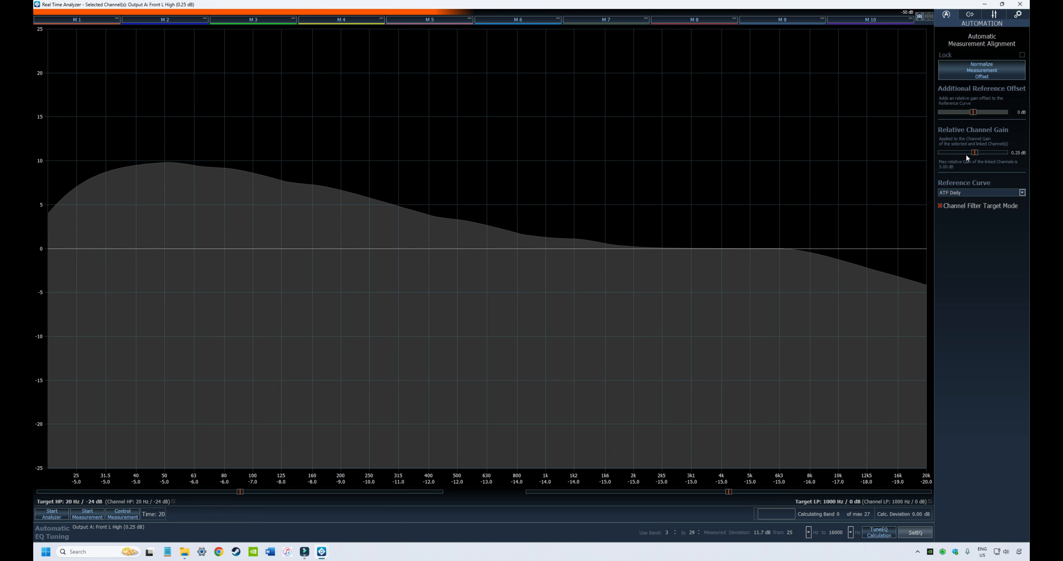
{"action": "left_click_drag", "start_coordinate": [975, 152], "coordinate": [973, 152]}
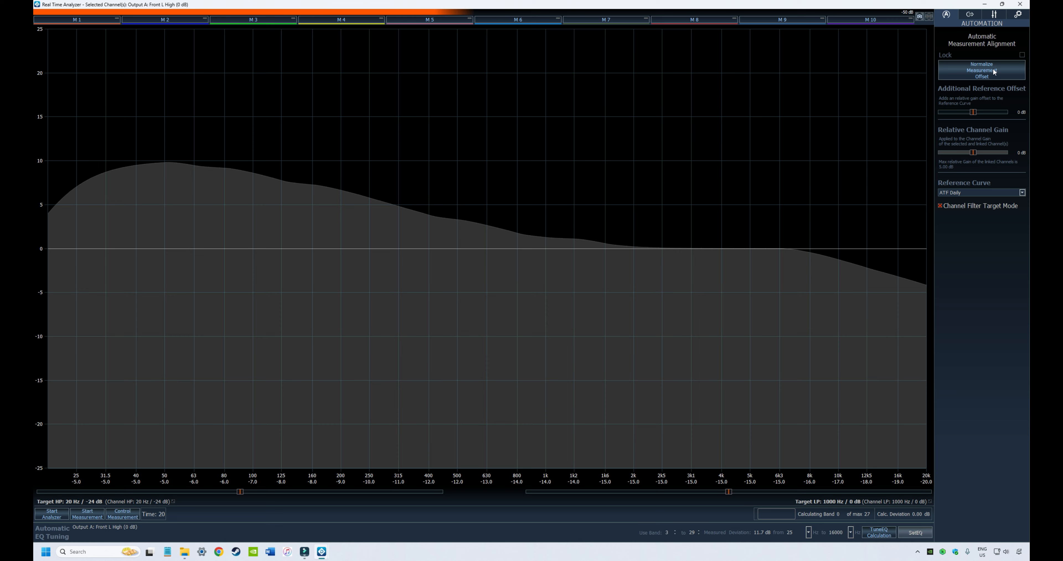
{"action": "left_click", "coordinate": [1022, 55]}
{"action": "left_click", "coordinate": [1022, 55]}
Step: View the target curves of Output B and Output C in the channel selection, and make Output A the active channel again
{"action": "left_click", "coordinate": [970, 16]}
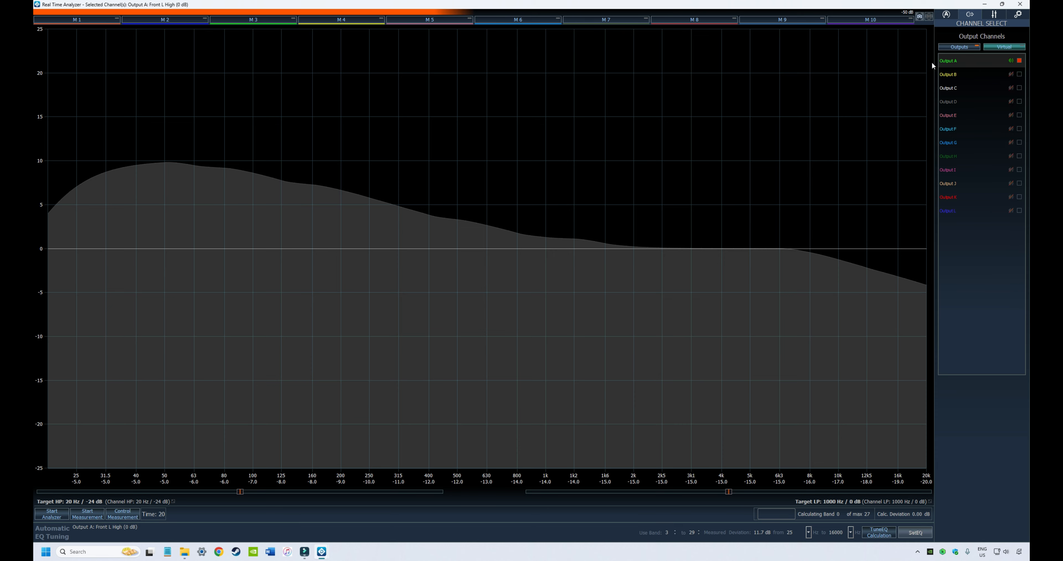
{"action": "left_click", "coordinate": [1012, 61]}
{"action": "left_click", "coordinate": [1011, 73]}
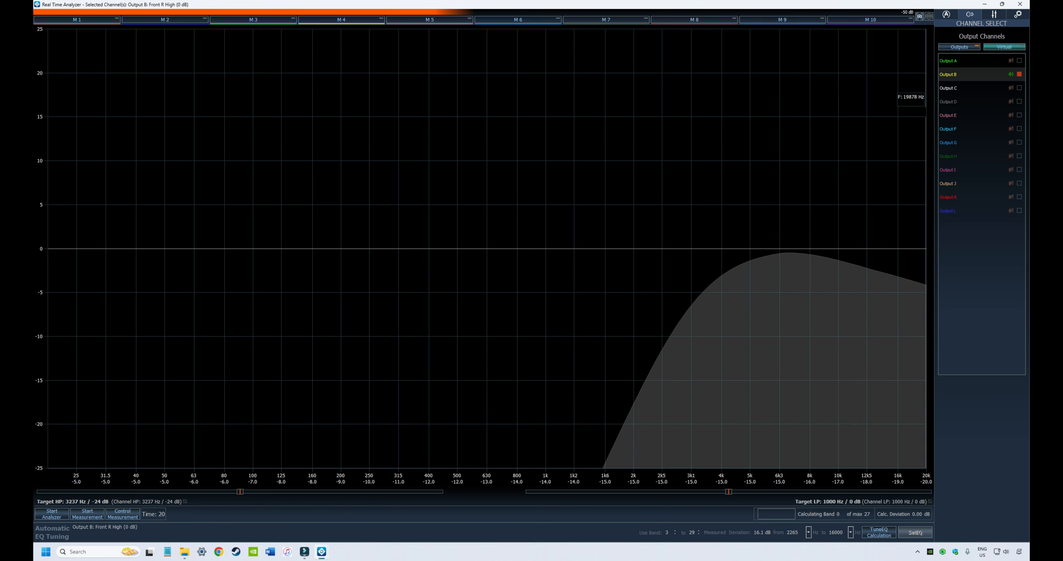
{"action": "left_click", "coordinate": [1011, 88]}
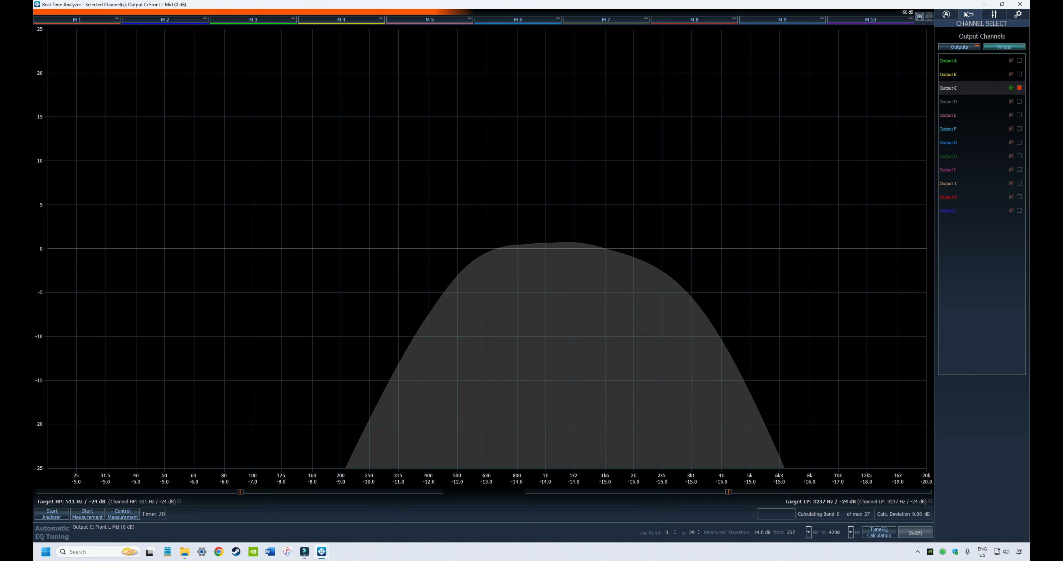
{"action": "left_click", "coordinate": [995, 15]}
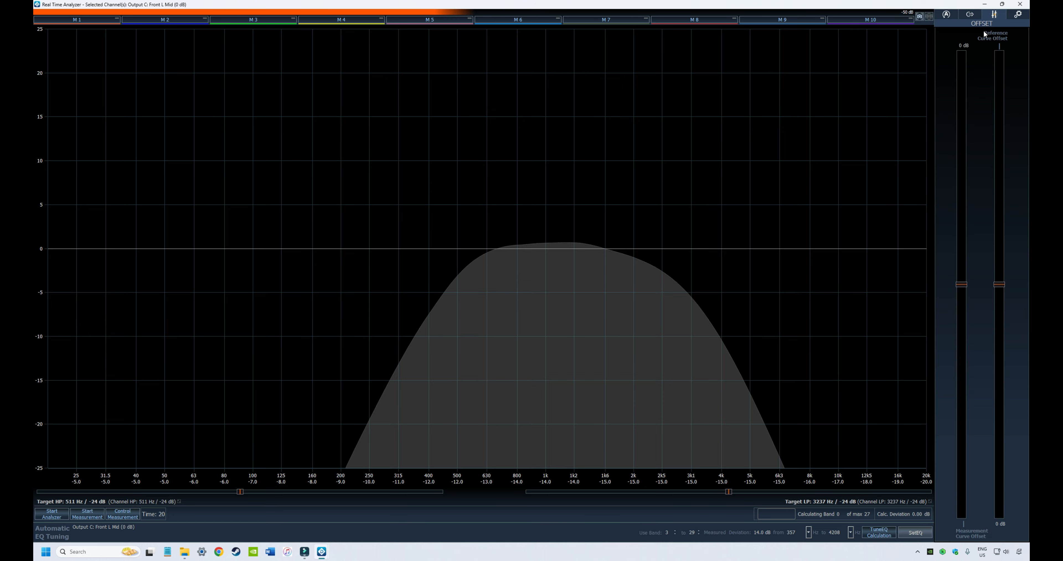
{"action": "left_click", "coordinate": [969, 15]}
{"action": "left_click", "coordinate": [1012, 60]}
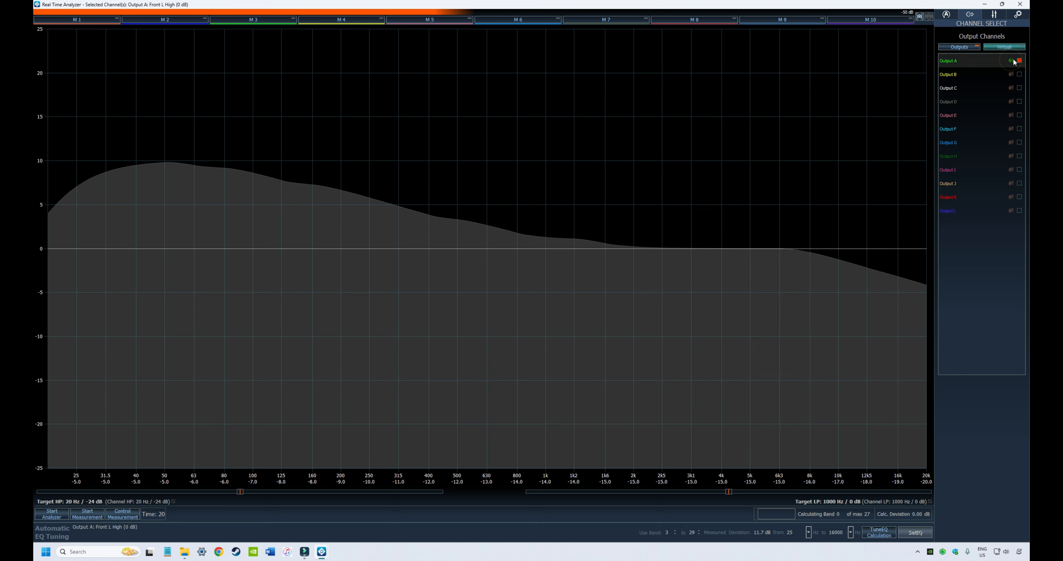
Step: With the analyzer running, set both the measurement curve offset and the reference curve offset to 3.25 dB
{"action": "left_click", "coordinate": [995, 15]}
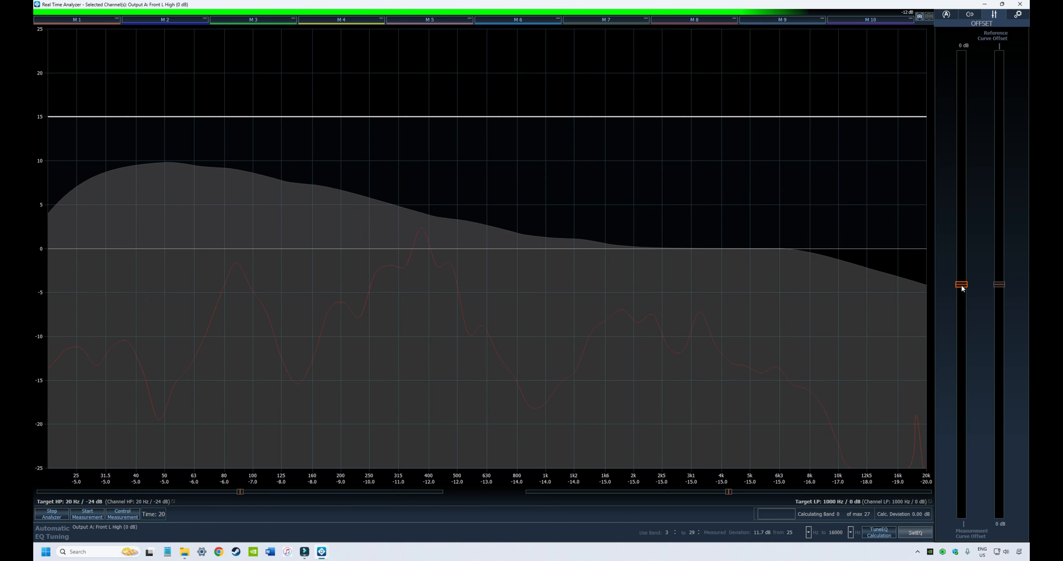
{"action": "left_click_drag", "start_coordinate": [963, 288], "coordinate": [963, 206]}
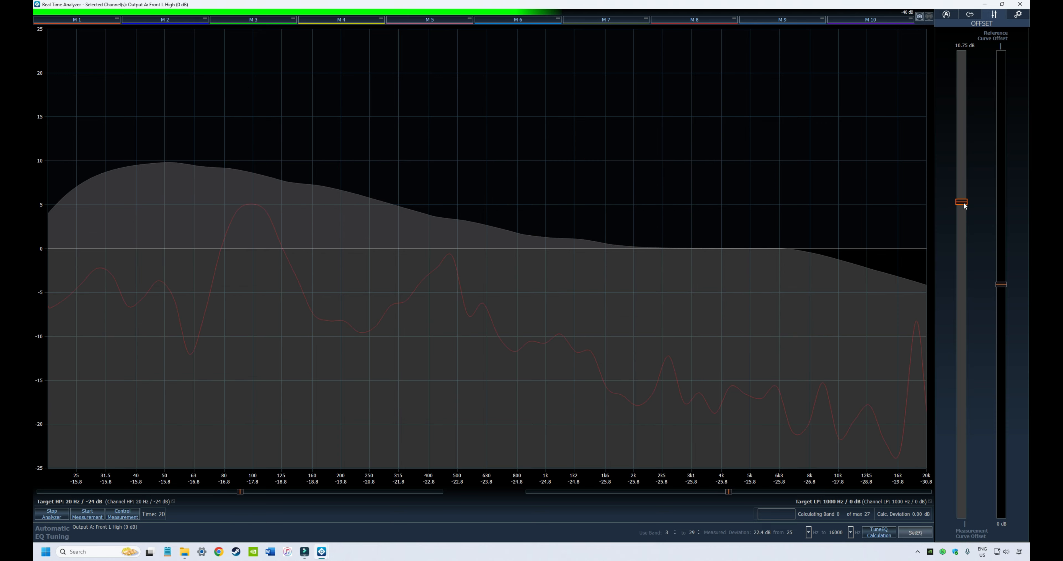
{"action": "left_click_drag", "start_coordinate": [965, 209], "coordinate": [969, 246]}
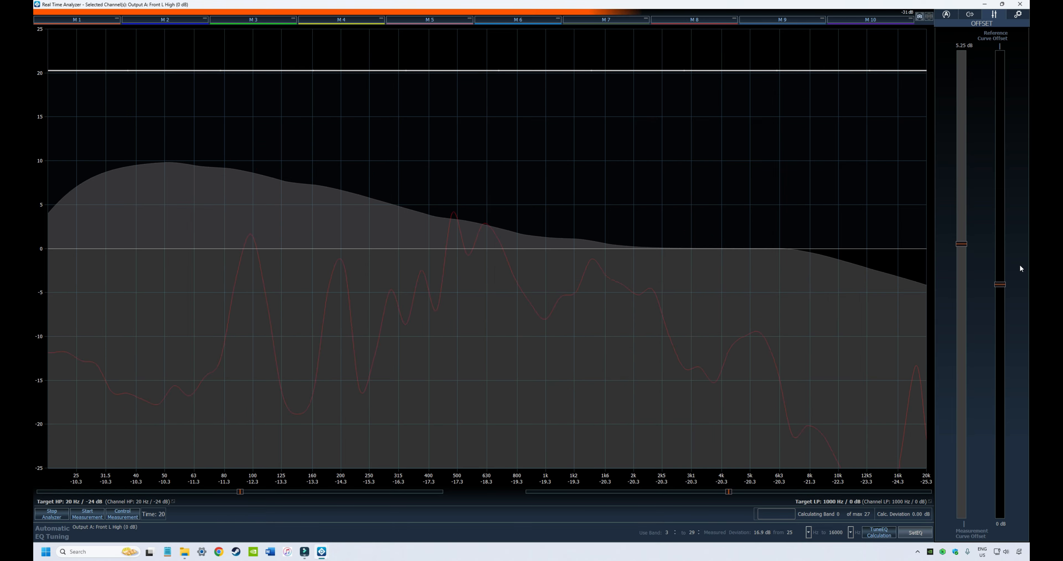
{"action": "mouse_move", "coordinate": [1004, 284]}
{"action": "left_mouse_down"}
{"action": "mouse_move", "coordinate": [1006, 342]}
{"action": "mouse_move", "coordinate": [1005, 280]}
{"action": "mouse_move", "coordinate": [1005, 292]}
{"action": "left_mouse_up"}
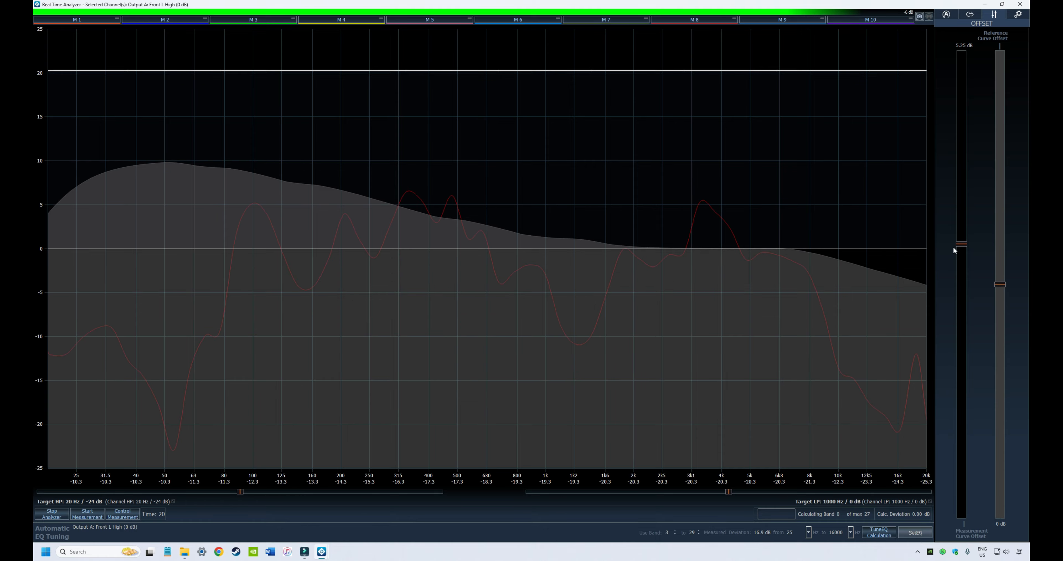
{"action": "mouse_move", "coordinate": [961, 246]}
{"action": "left_mouse_down"}
{"action": "mouse_move", "coordinate": [962, 236]}
{"action": "mouse_move", "coordinate": [961, 301]}
{"action": "mouse_move", "coordinate": [962, 258]}
{"action": "mouse_move", "coordinate": [999, 269]}
{"action": "mouse_move", "coordinate": [965, 262]}
{"action": "mouse_move", "coordinate": [1005, 259]}
{"action": "mouse_move", "coordinate": [965, 264]}
{"action": "mouse_move", "coordinate": [961, 221]}
{"action": "mouse_move", "coordinate": [961, 260]}
{"action": "left_mouse_up"}
{"action": "left_click", "coordinate": [997, 259]}
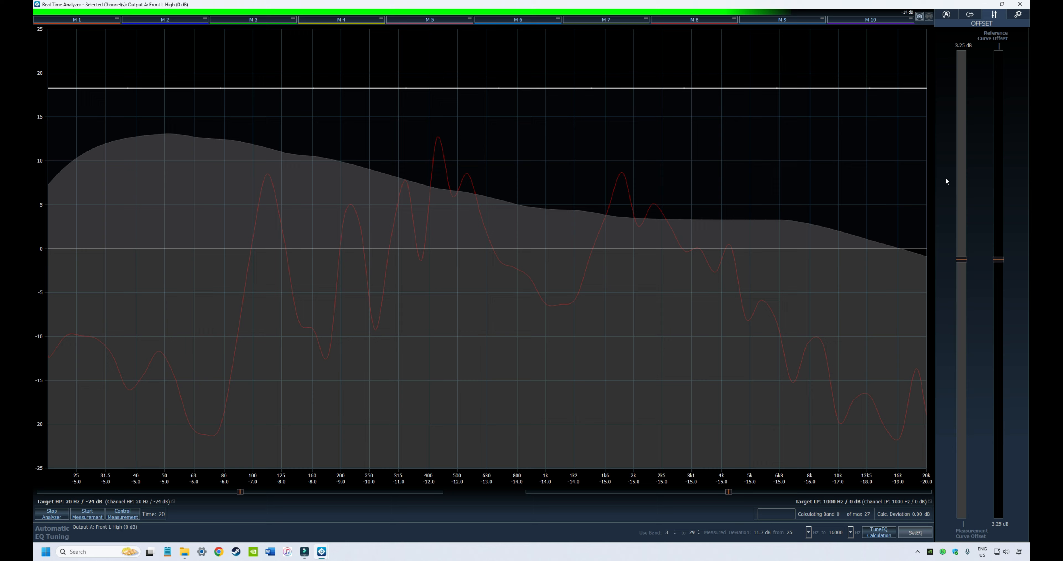
Step: Start a measurement of Output A, accept the reset of EQ bands 3 to 29, and store the averaged curve in M 1
{"action": "left_click", "coordinate": [50, 515]}
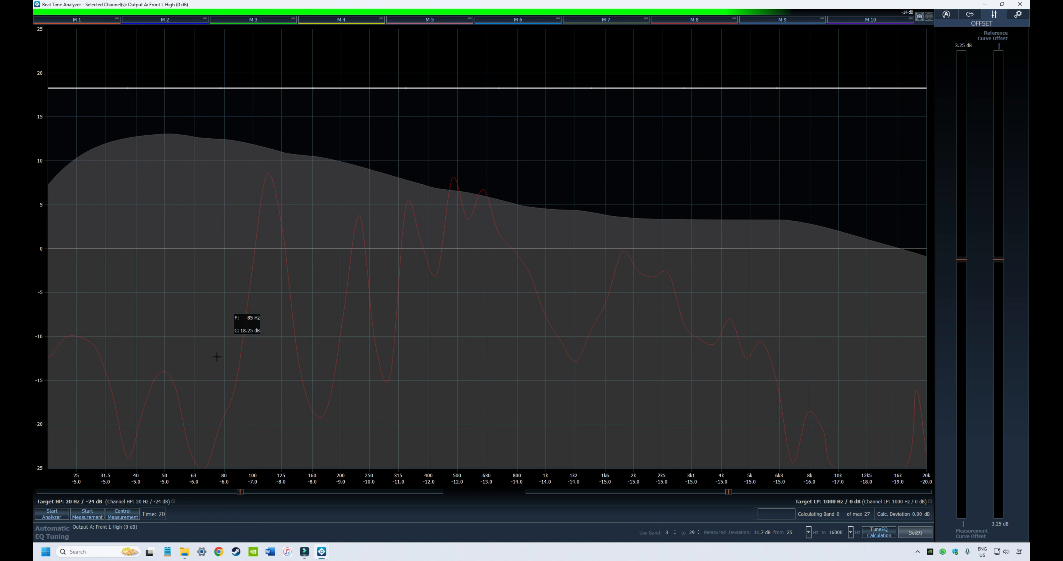
{"action": "left_click", "coordinate": [51, 518]}
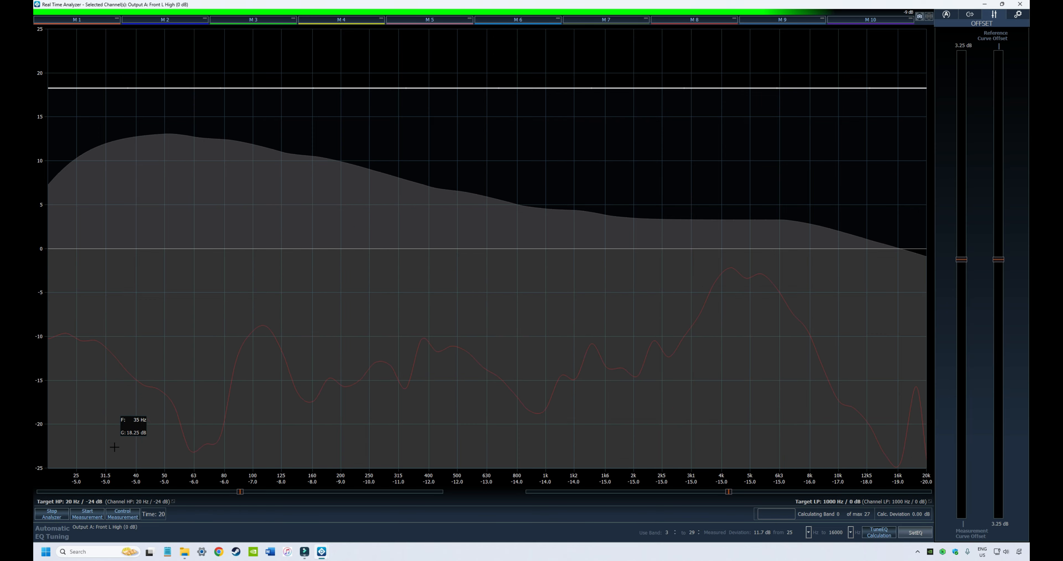
{"action": "left_click", "coordinate": [91, 513]}
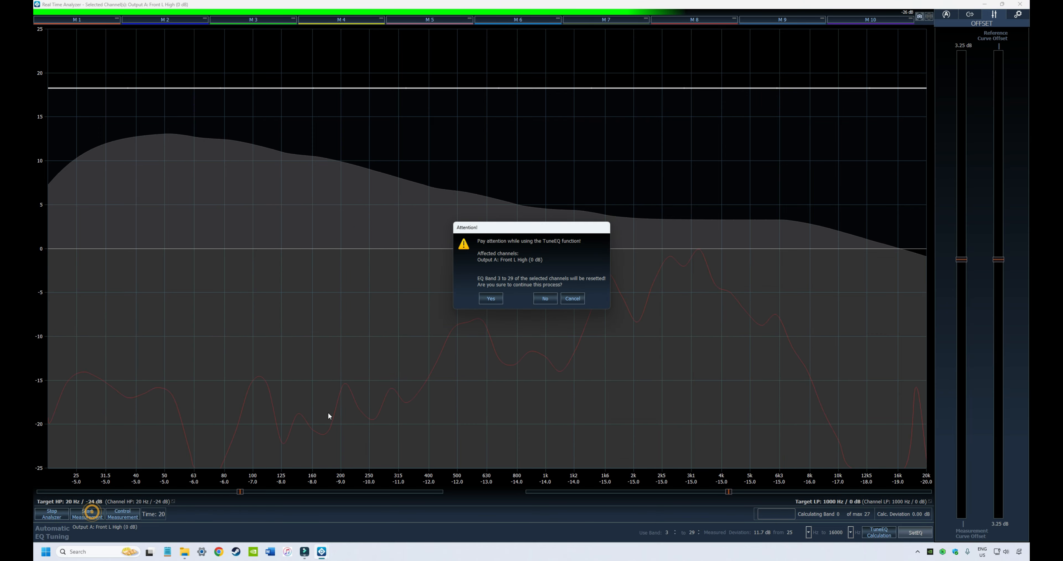
{"action": "left_click", "coordinate": [480, 296]}
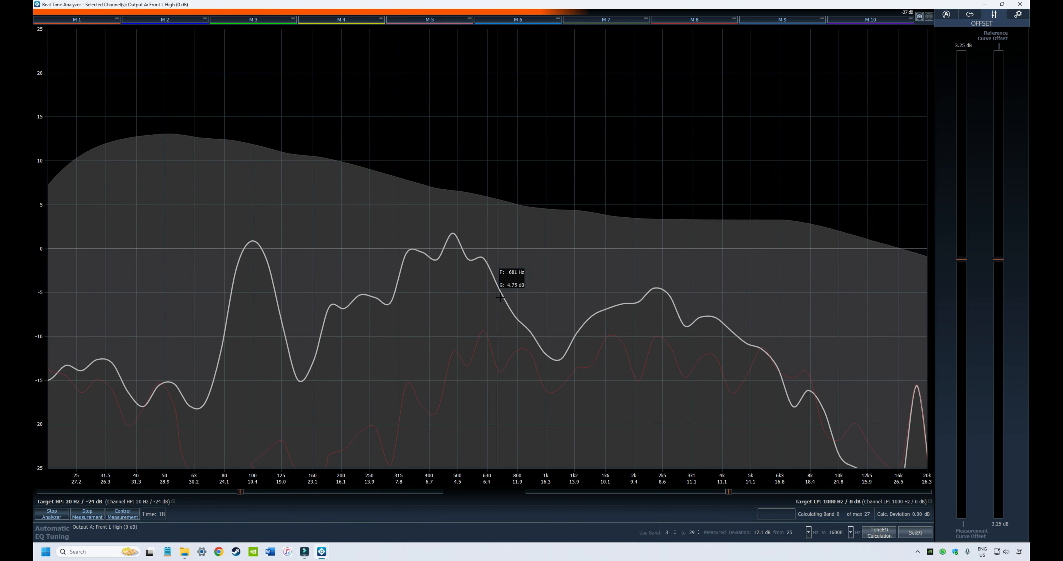
{"action": "left_click", "coordinate": [103, 21]}
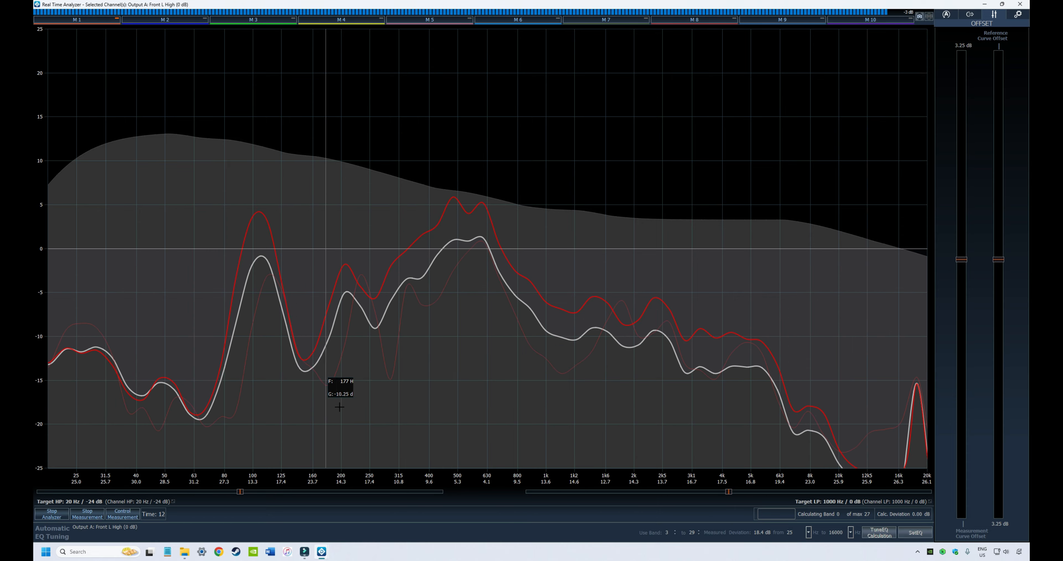
Step: Restart the measurement of Output A and store the second averaged curve in M 2
{"action": "left_click", "coordinate": [85, 513]}
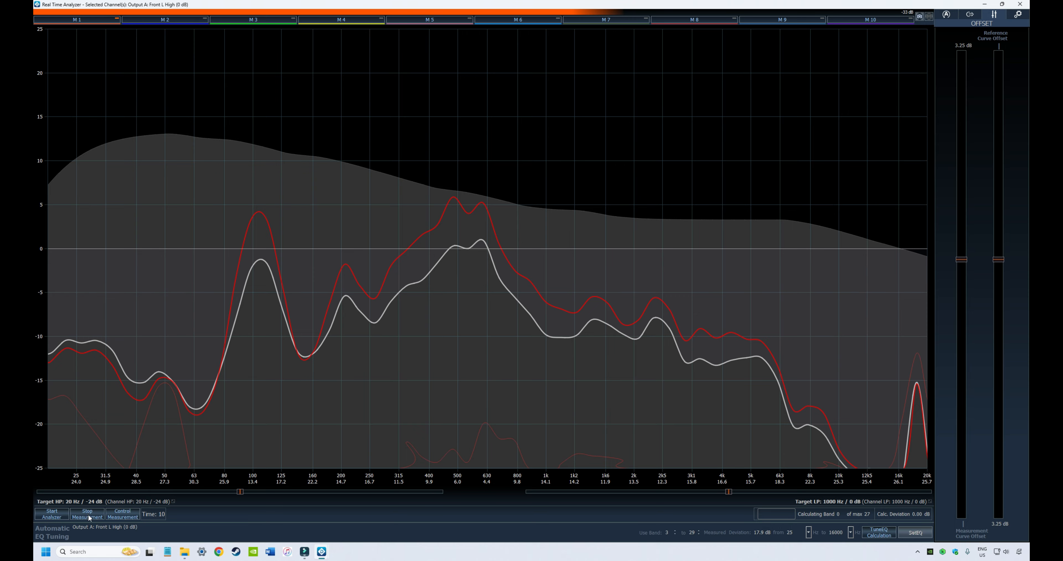
{"action": "left_click", "coordinate": [88, 514]}
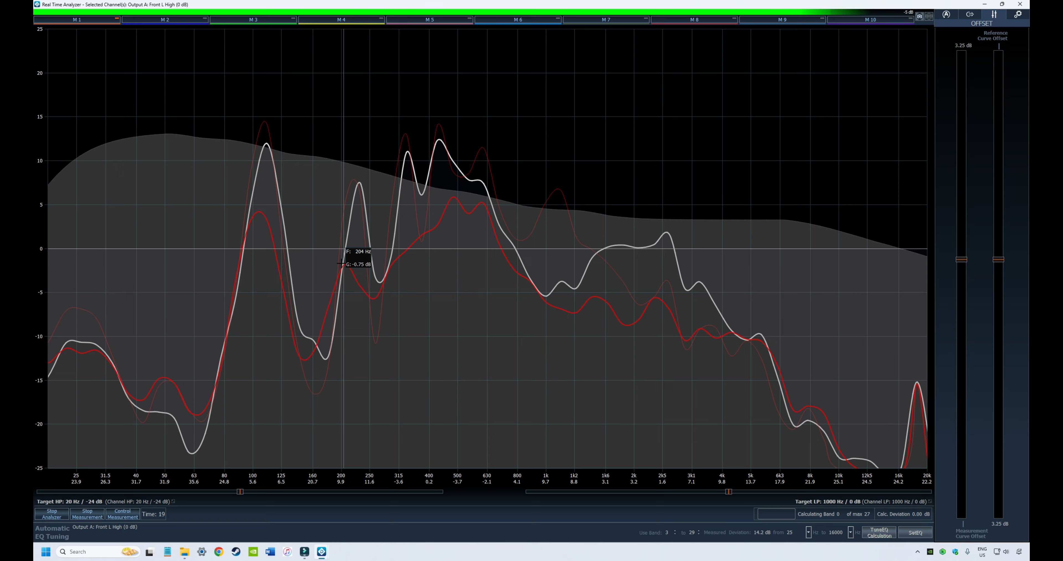
{"action": "left_click", "coordinate": [187, 21]}
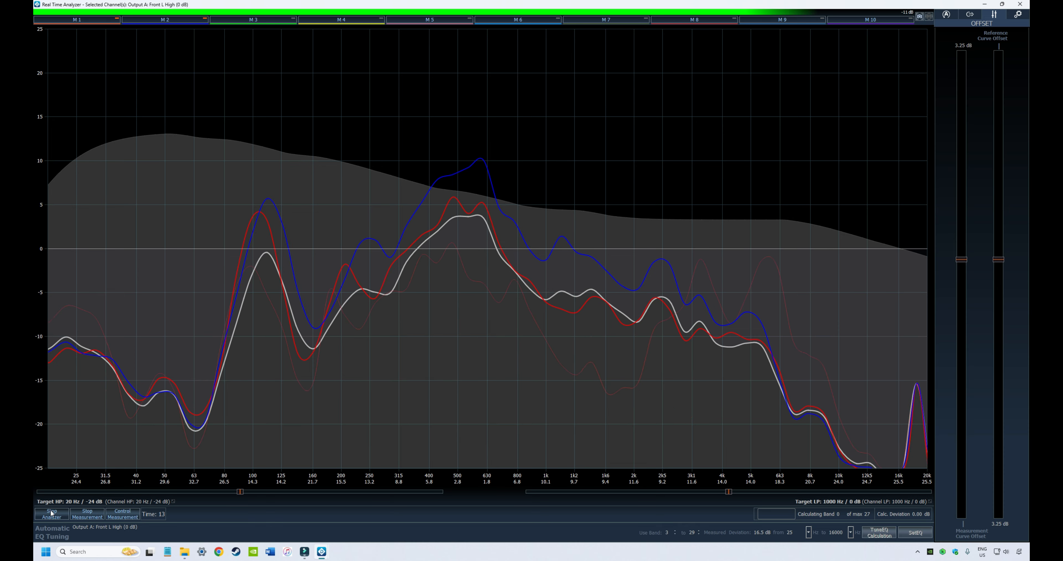
Step: Restart the measurement once more, stop the analyzer, and clear the stored measurement curves from the graph
{"action": "left_click", "coordinate": [85, 514]}
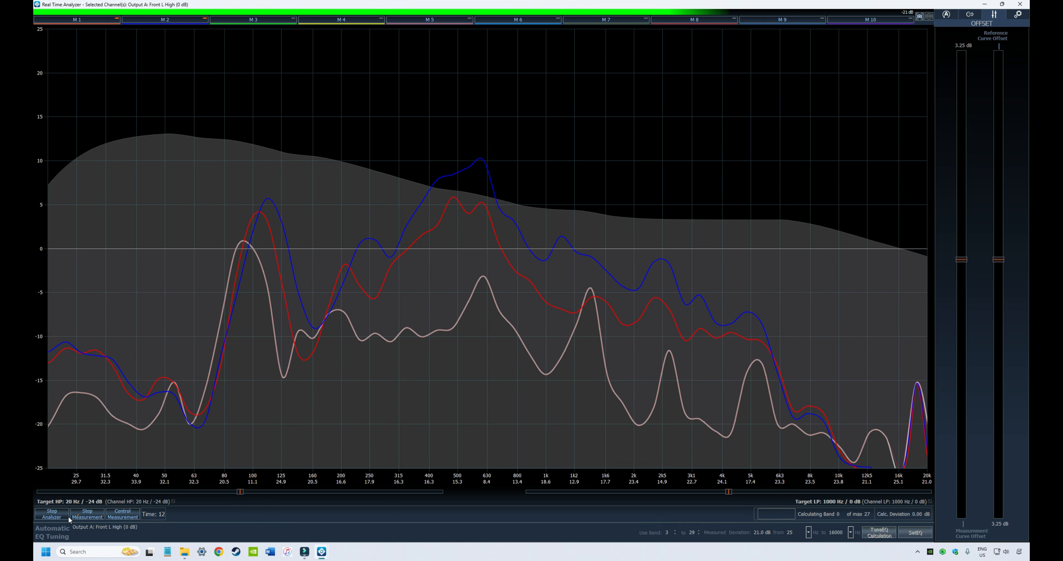
{"action": "left_click", "coordinate": [51, 513]}
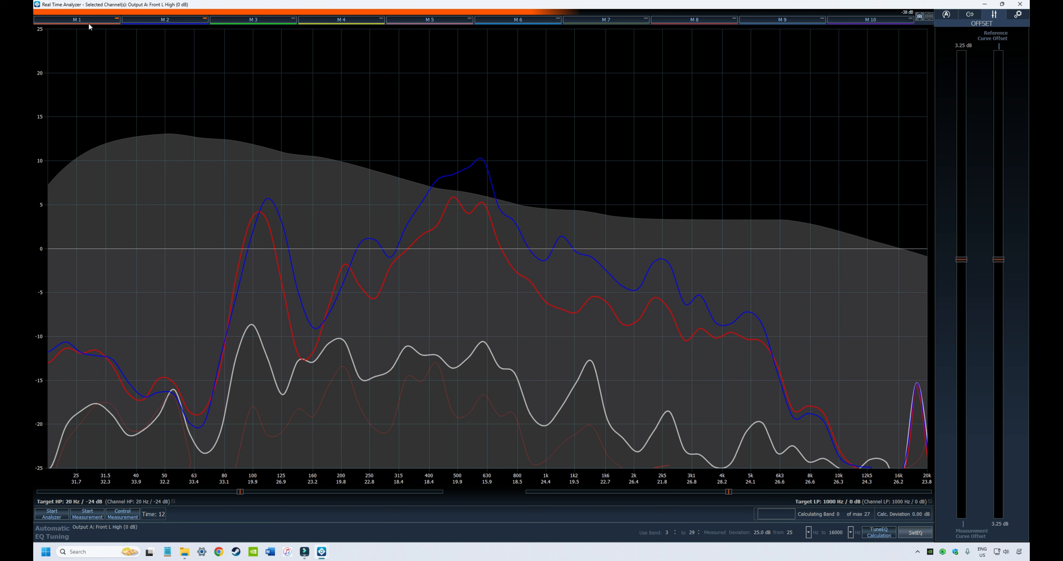
{"action": "left_click", "coordinate": [171, 21]}
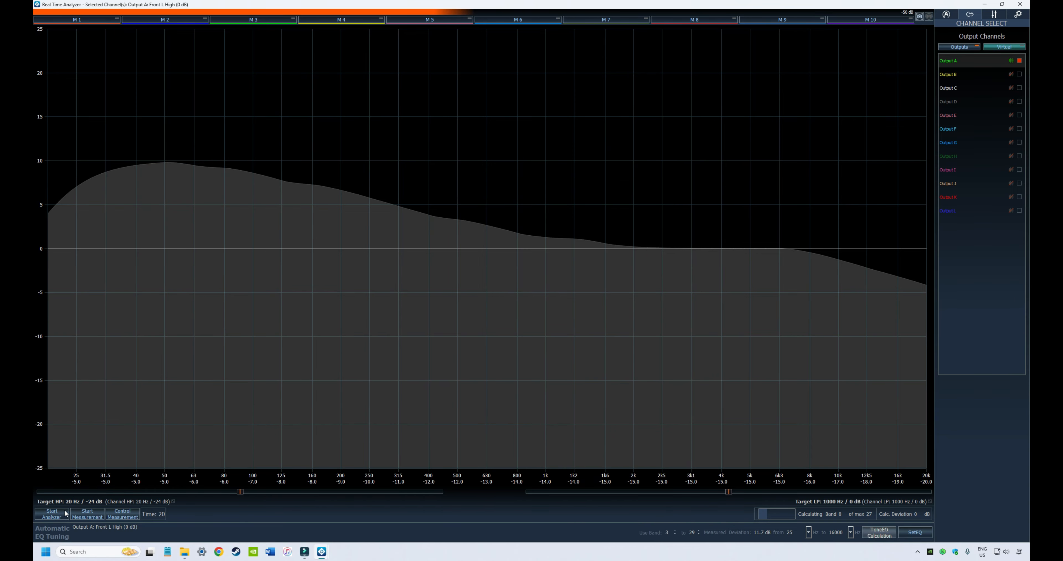
Step: Keep TuneEQ as the tuning mode, then start the analyzer and a 20 s measurement of Output A, accepting the EQ band reset
{"action": "left_click", "coordinate": [1018, 15]}
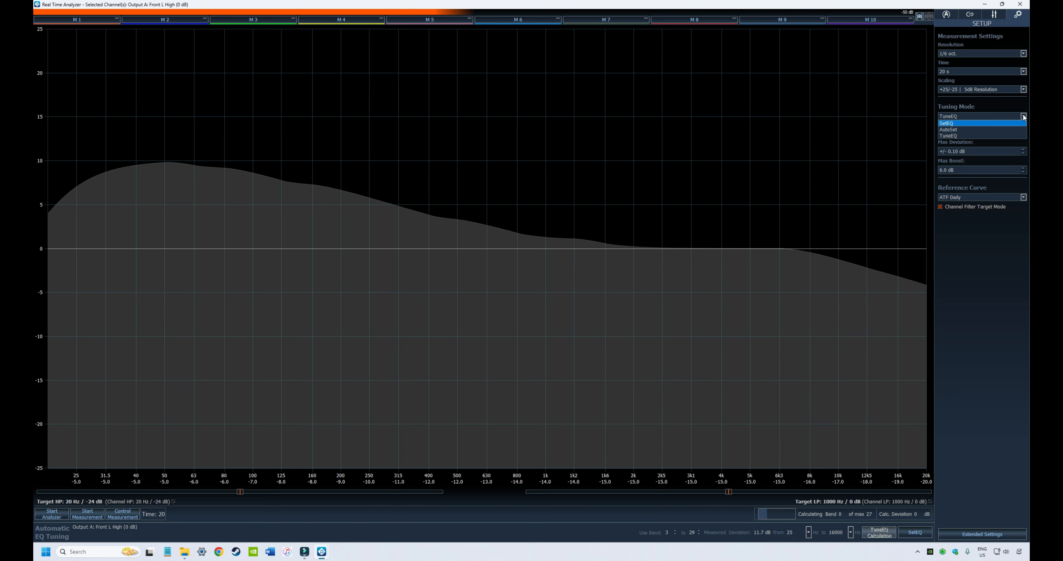
{"action": "left_click", "coordinate": [950, 136]}
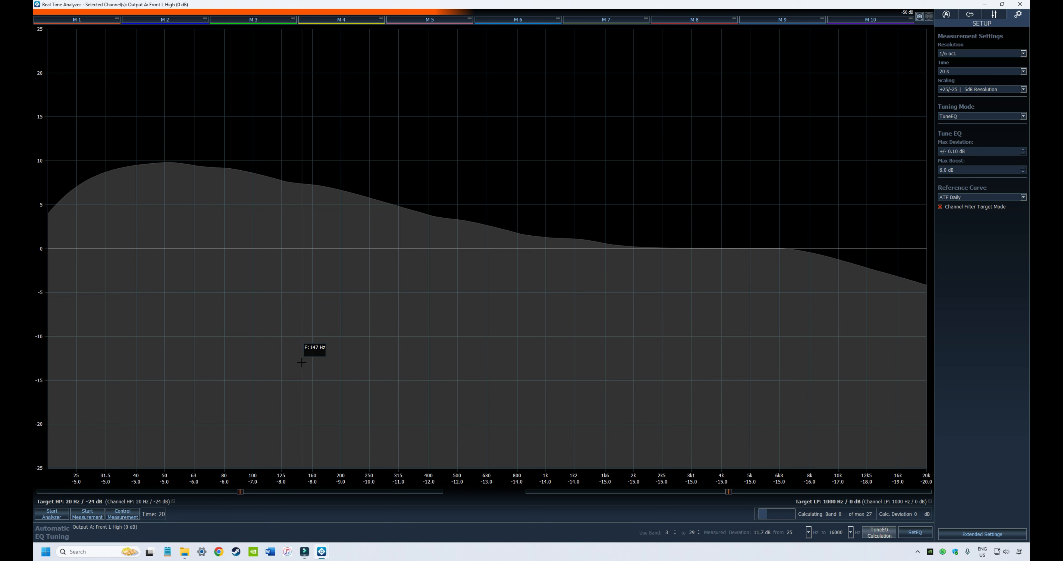
{"action": "left_click", "coordinate": [54, 515]}
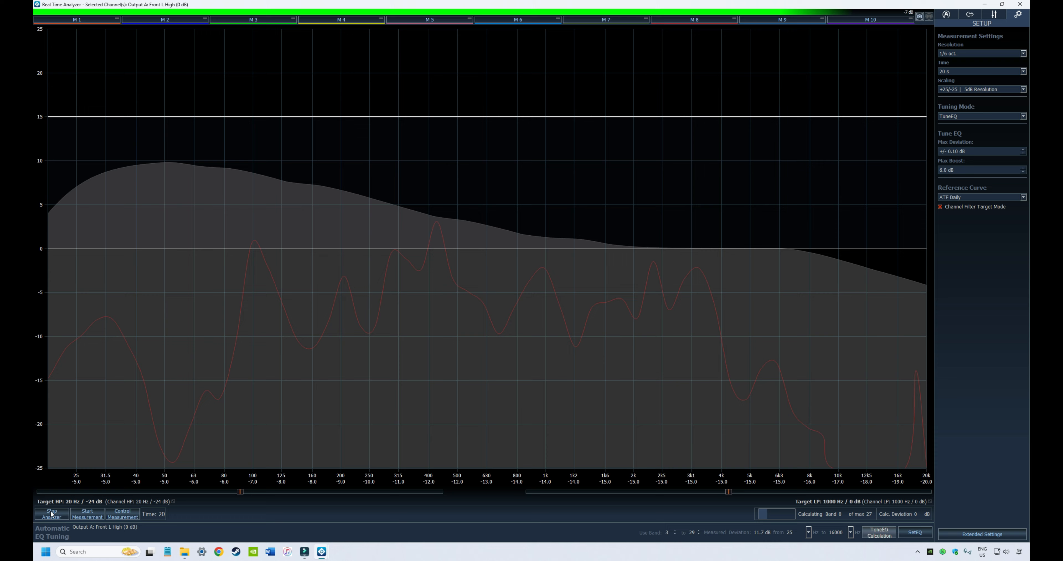
{"action": "left_click", "coordinate": [98, 517]}
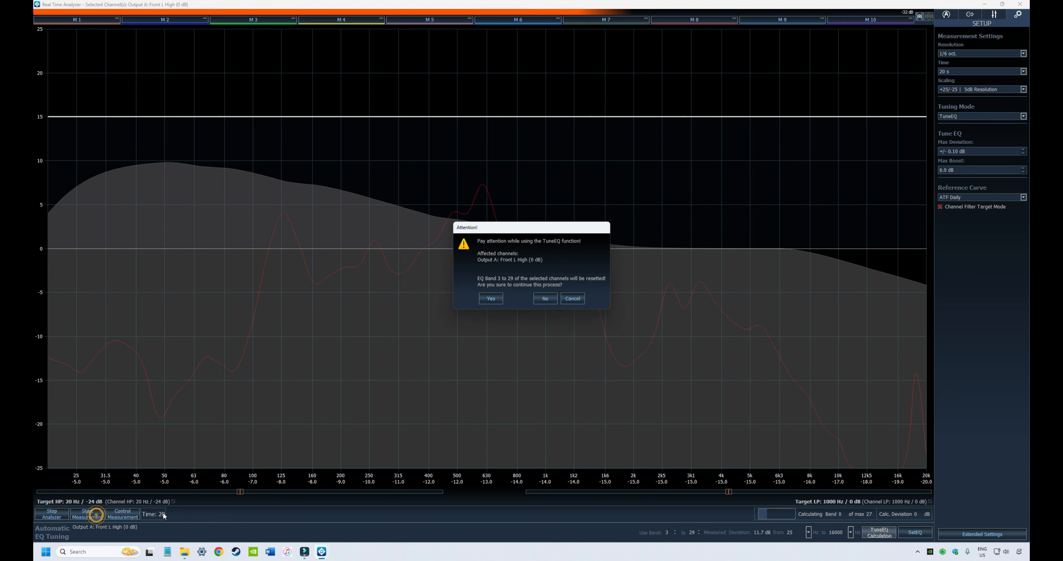
{"action": "left_click", "coordinate": [492, 299]}
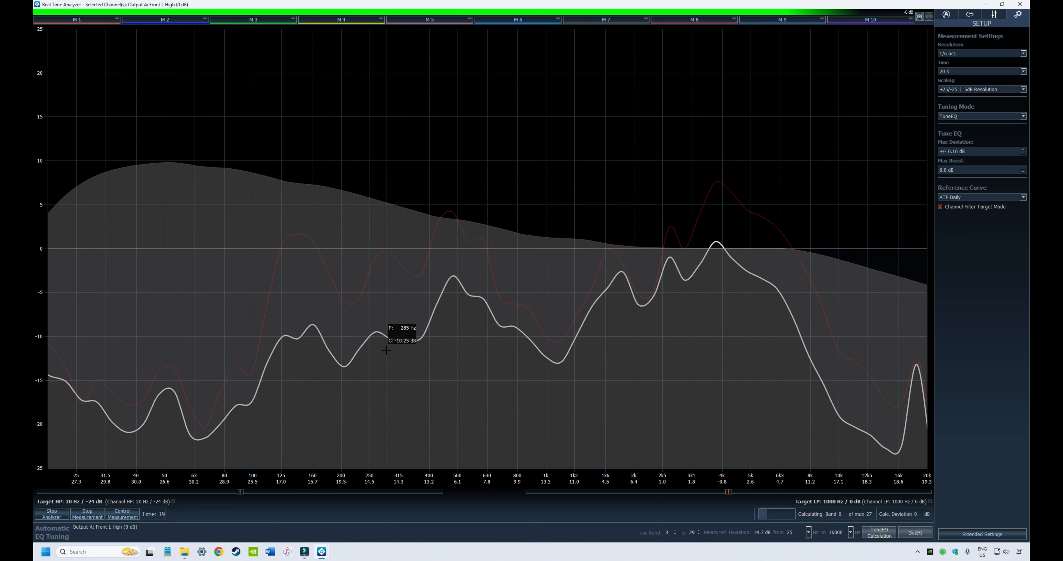